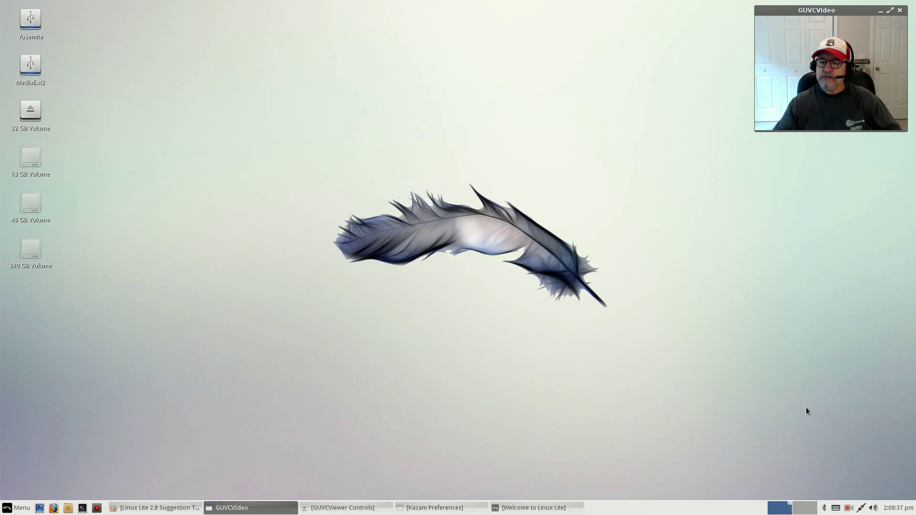
- Show the available network connections, then dismiss the list to reveal the plain desktop
click(861, 508)
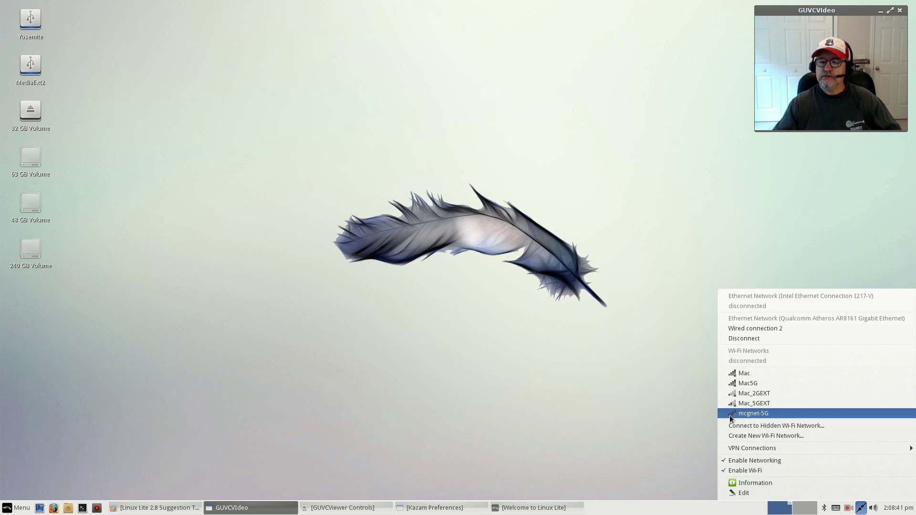
click(653, 425)
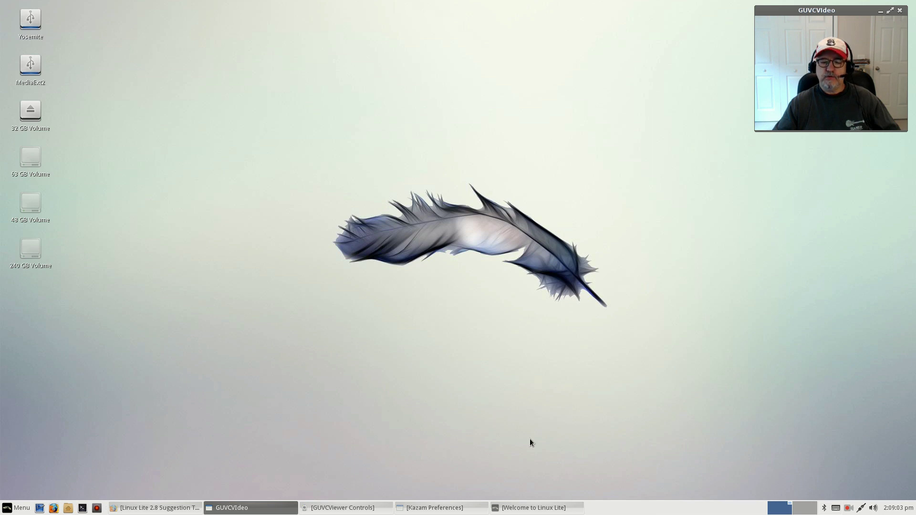
- Restore the Welcome window, move it slightly higher, and preview a help page before returning home
click(527, 508)
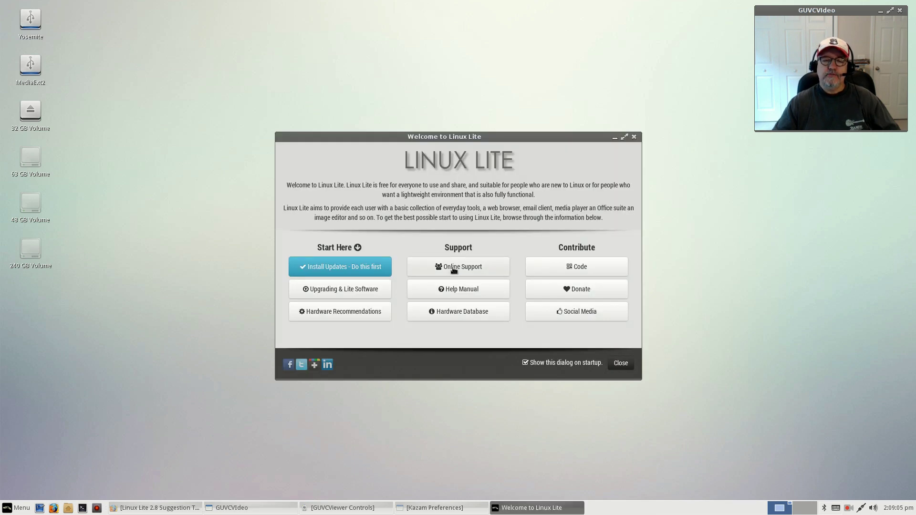
drag(389, 140, 390, 129)
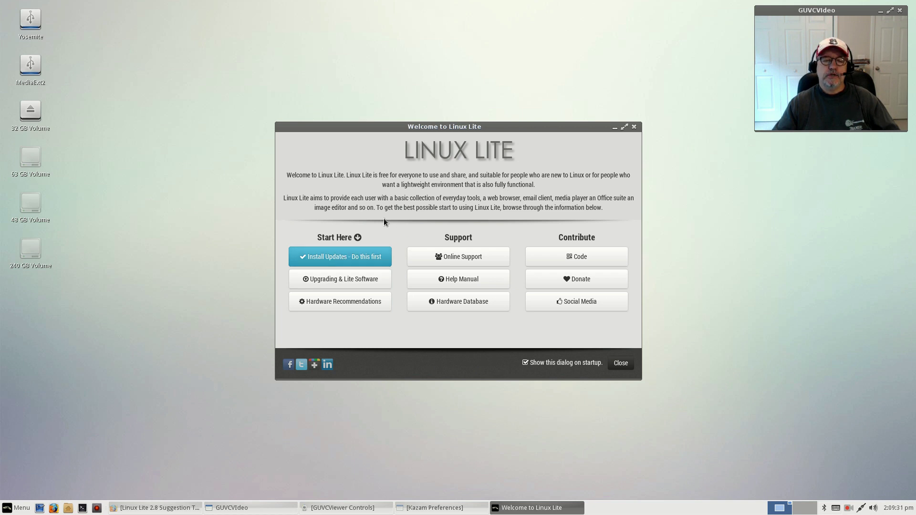
click(339, 283)
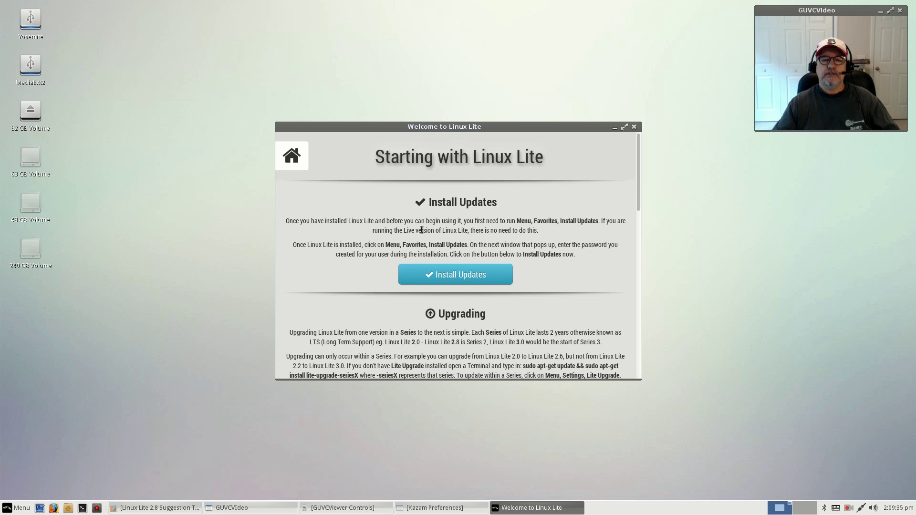
click(292, 158)
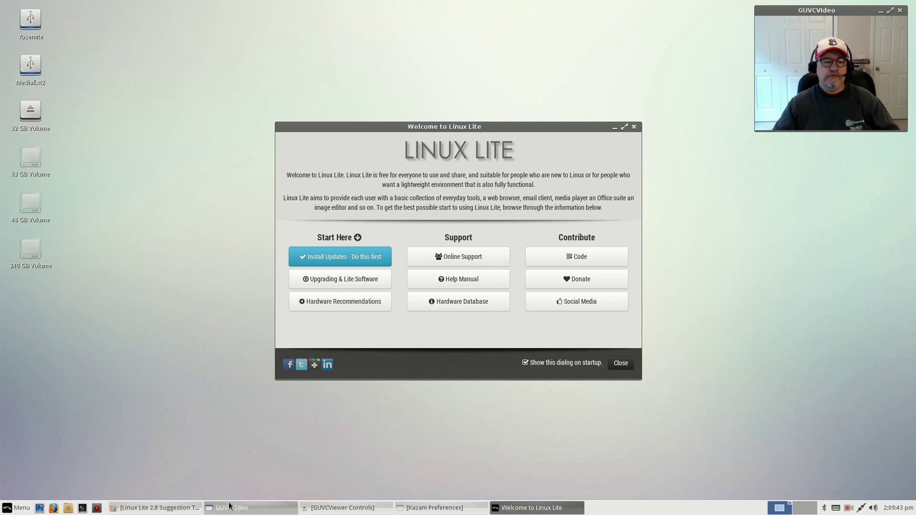
- Open the Help Manual in Firefox, enlarge the browser window, then minimize it
click(458, 281)
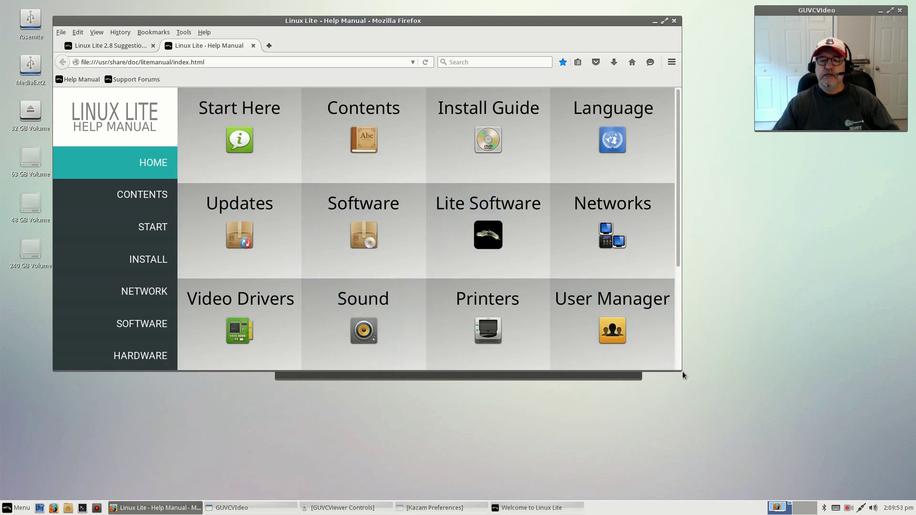
drag(681, 373, 753, 472)
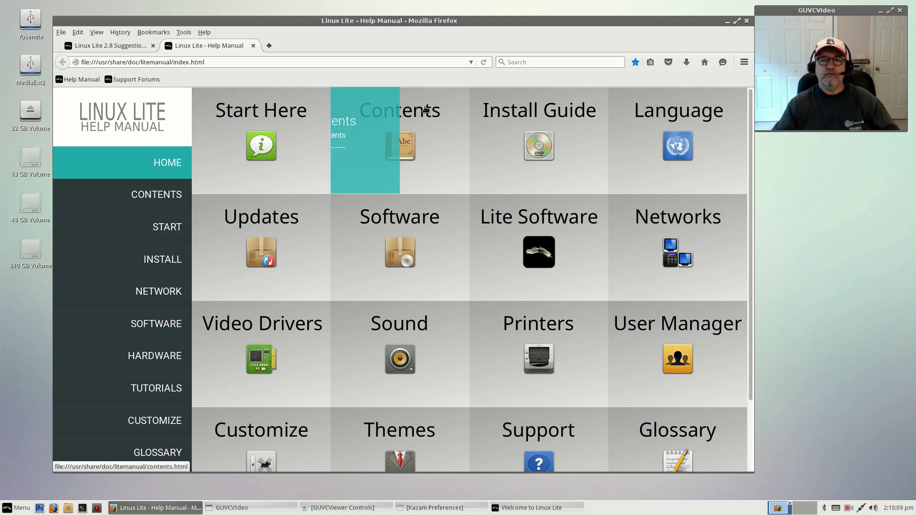
click(727, 21)
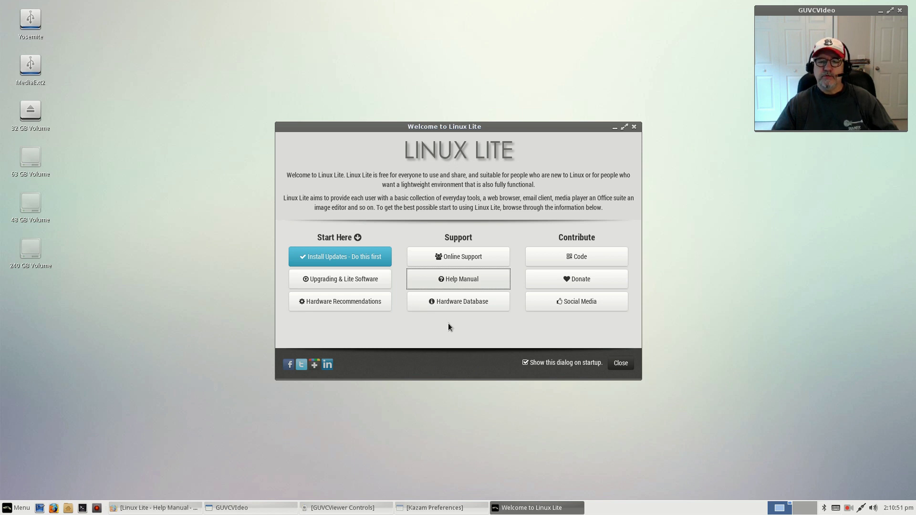
- Close the Welcome dialog and browse the menu's All, Favourites, Recently Used and Settings categories
click(621, 364)
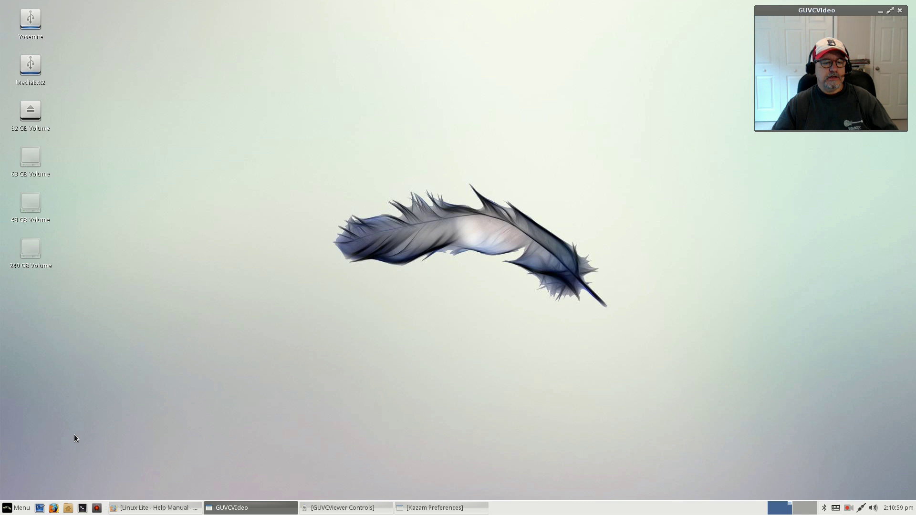
click(9, 510)
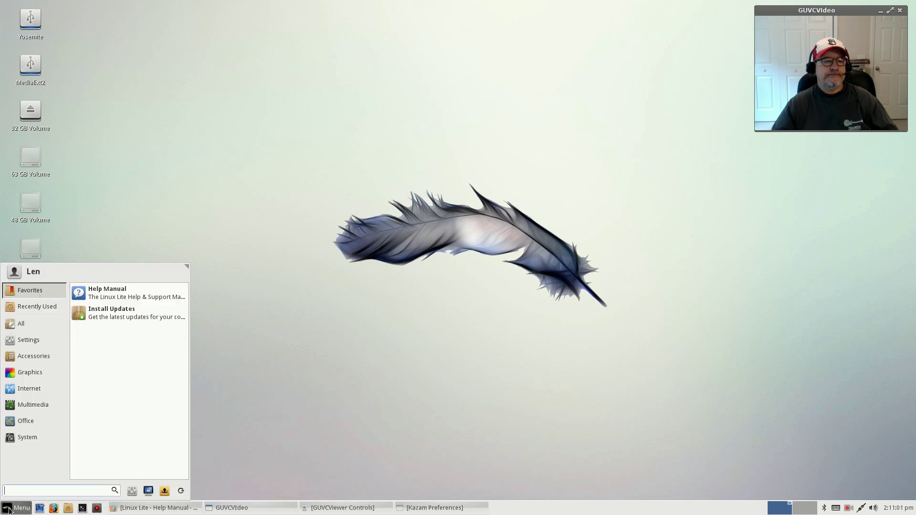
click(21, 324)
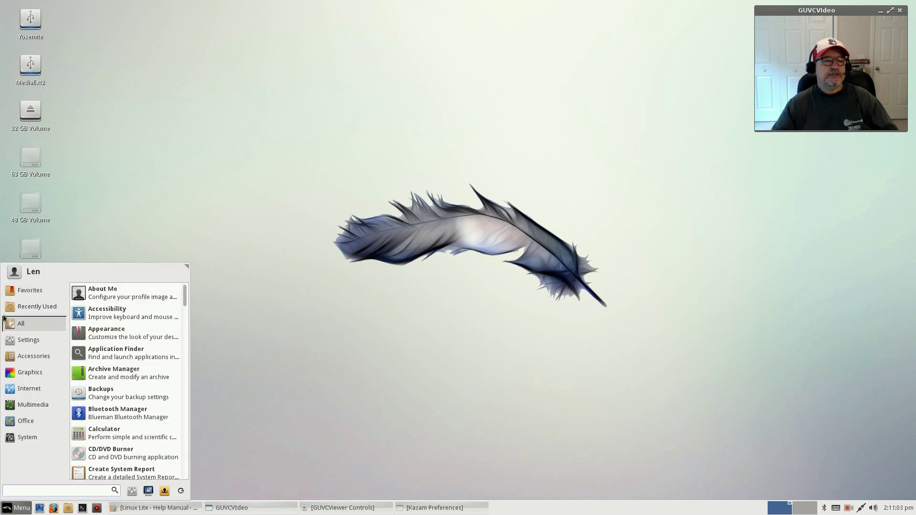
click(30, 289)
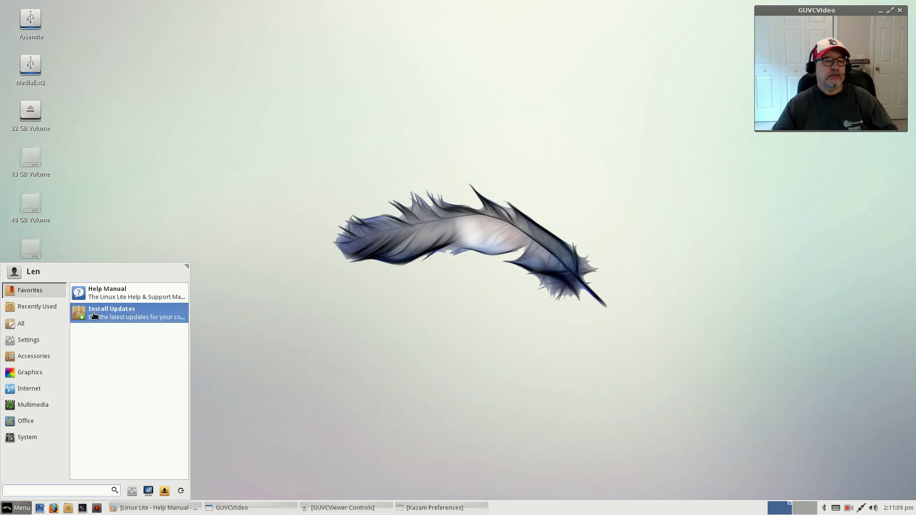
click(62, 308)
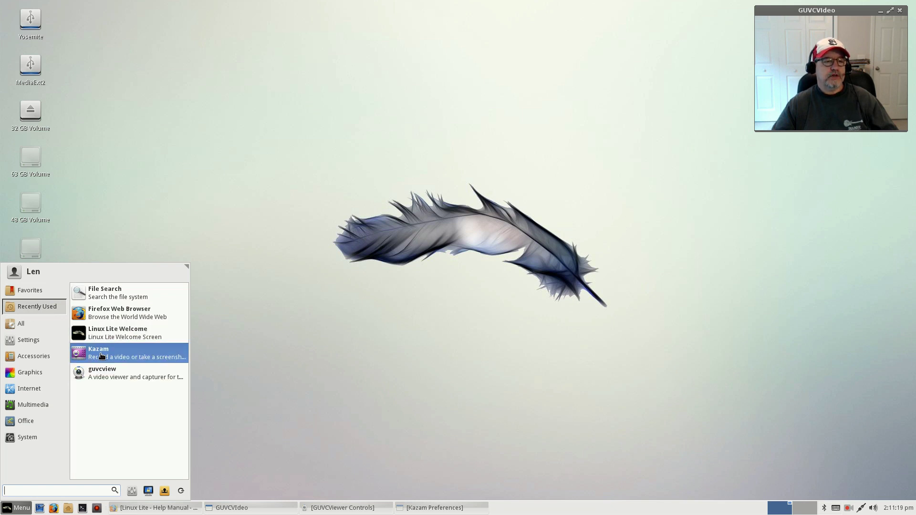
click(22, 324)
click(20, 339)
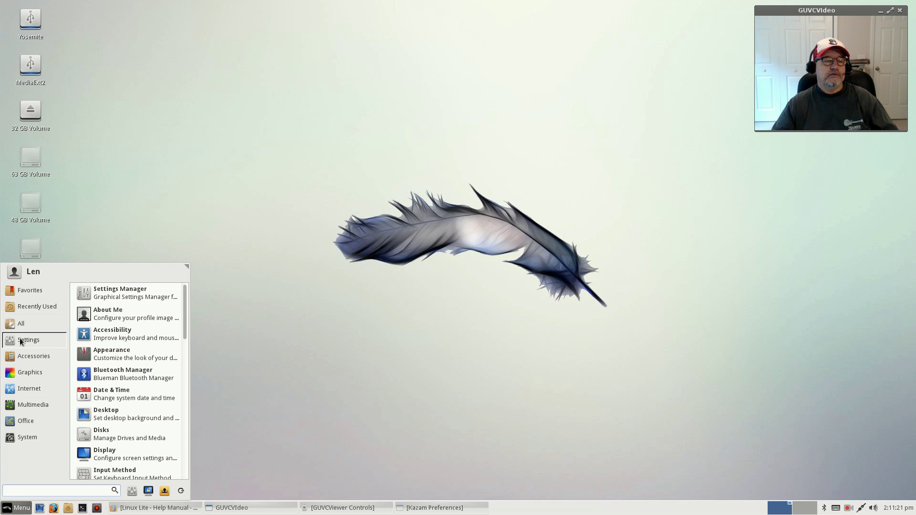
- Scroll the category list, view Accessories, then show Graphics apps like GIMP, Image Viewer and Scanner
scroll(115, 343, down, 5)
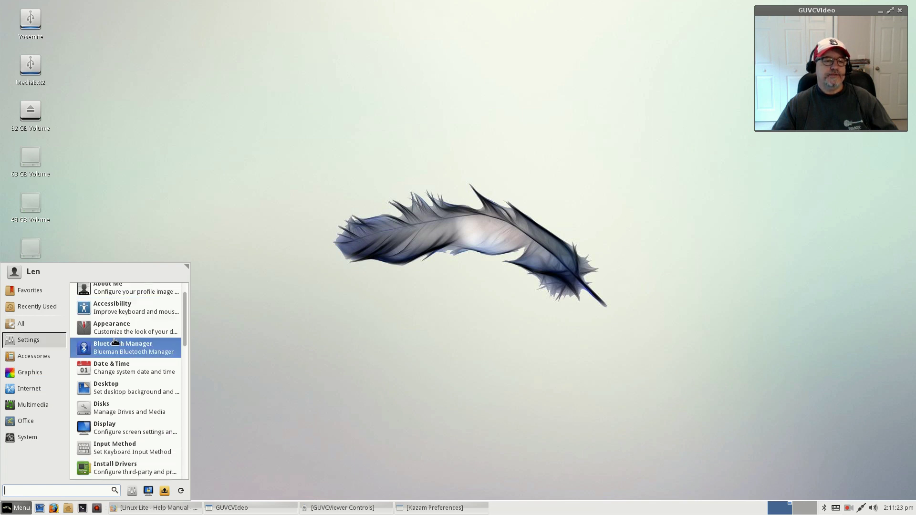
scroll(115, 344, down, 8)
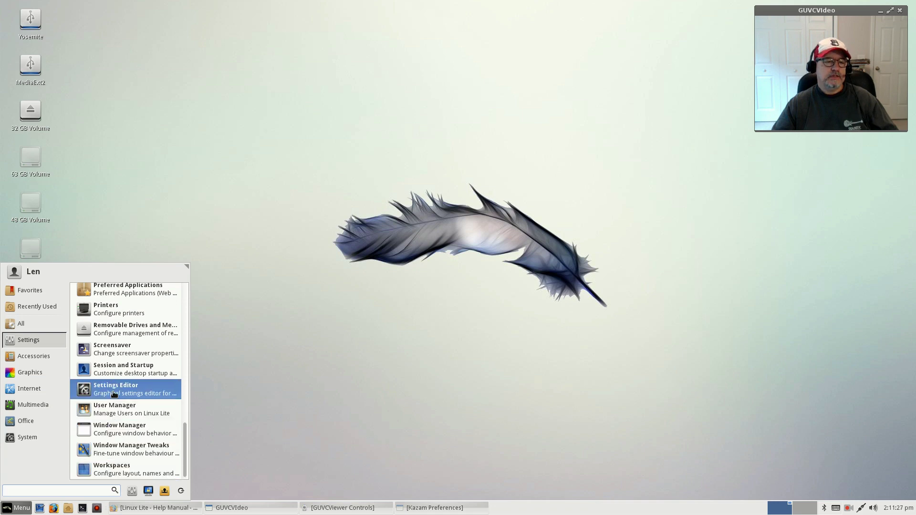
scroll(115, 385, up, 10)
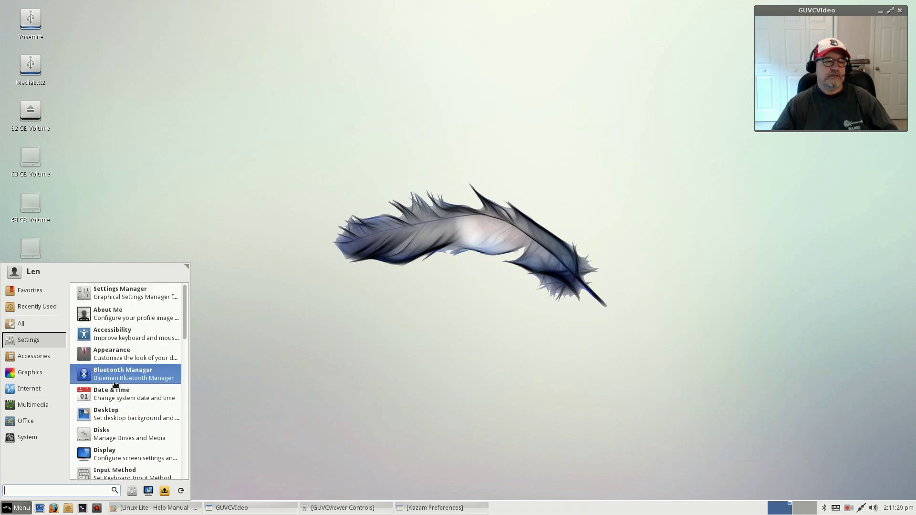
scroll(115, 385, down, 6)
scroll(115, 385, up, 5)
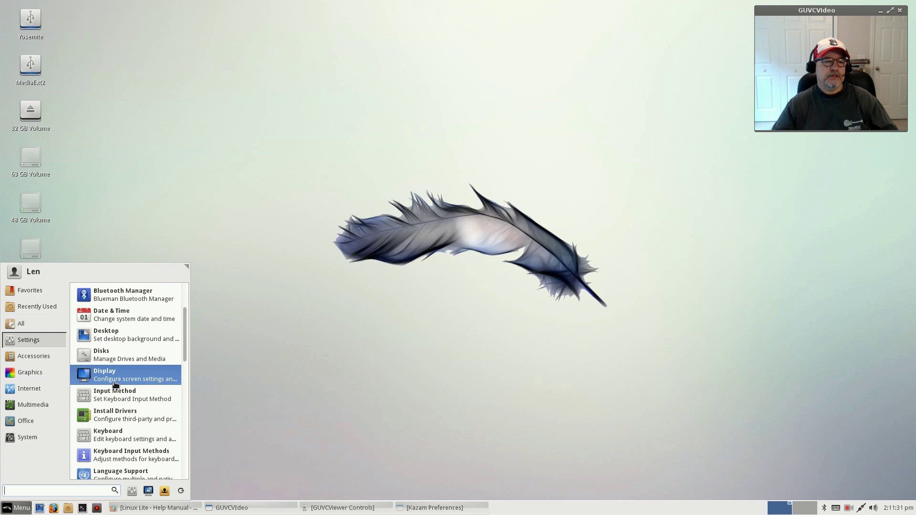
click(38, 356)
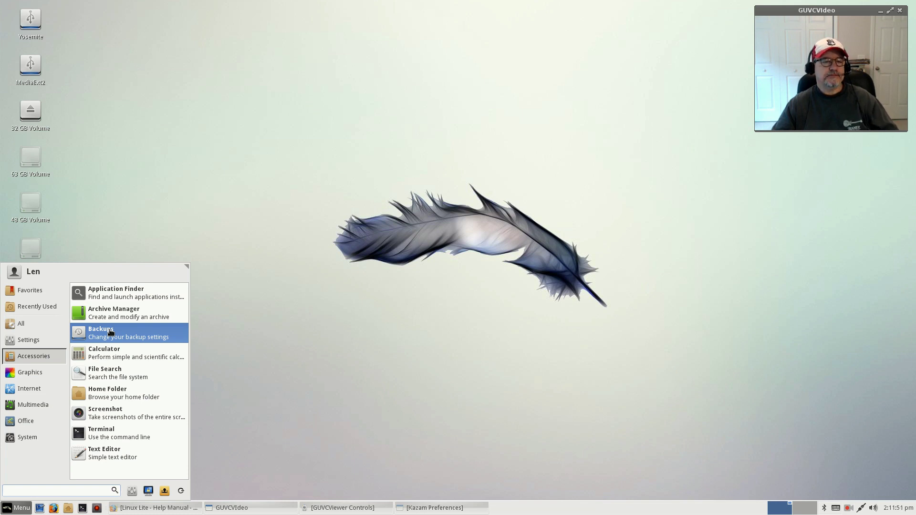
click(41, 367)
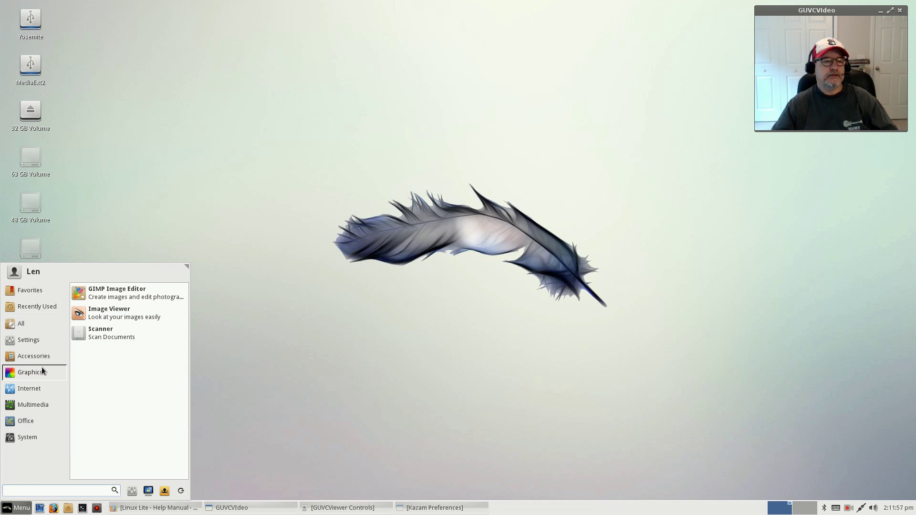
- Browse Internet, Multimedia and Office categories, ending on System tools like Lite Software and Lite Tweaks
click(31, 387)
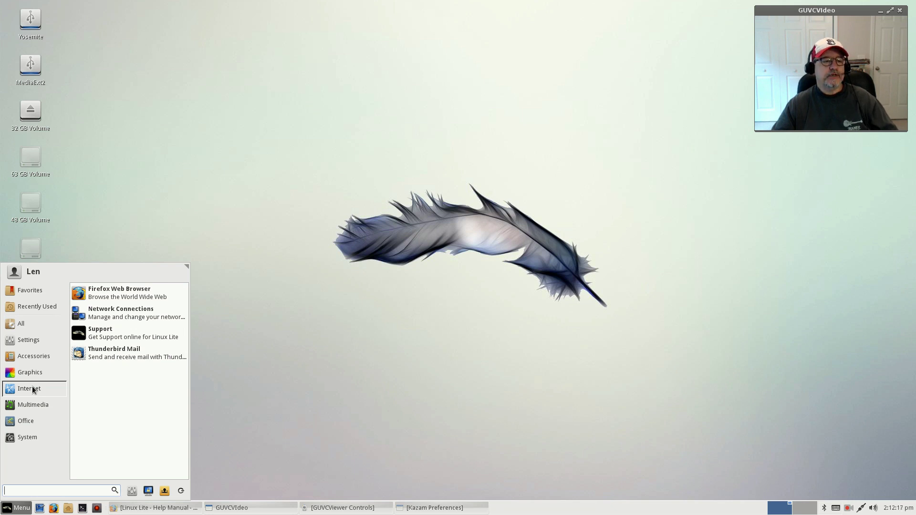
click(30, 405)
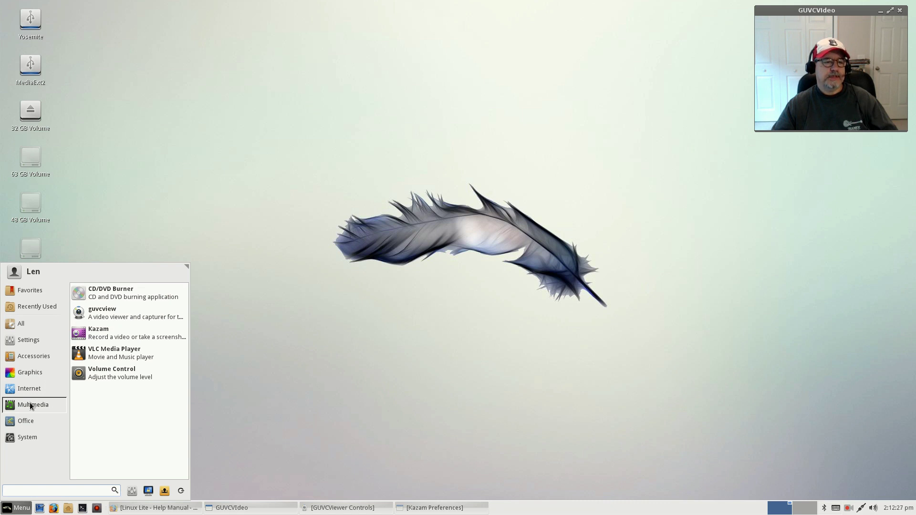
click(22, 420)
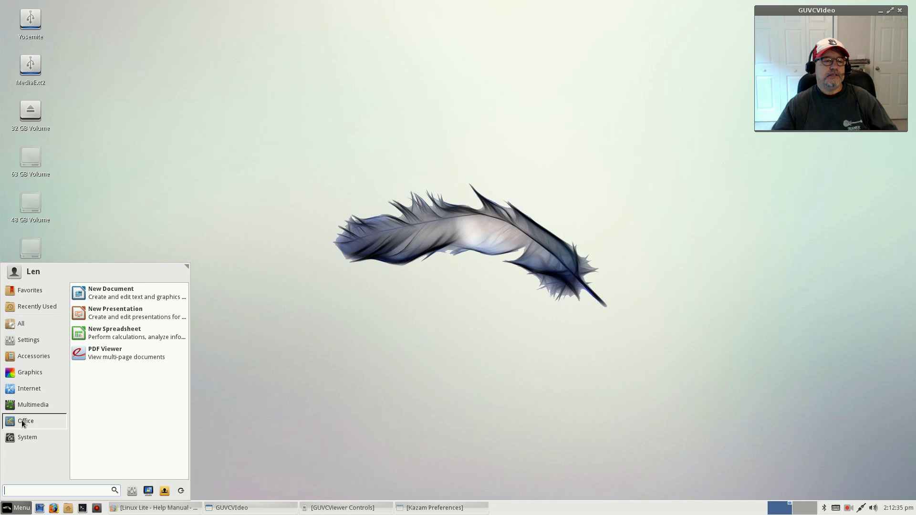
click(21, 436)
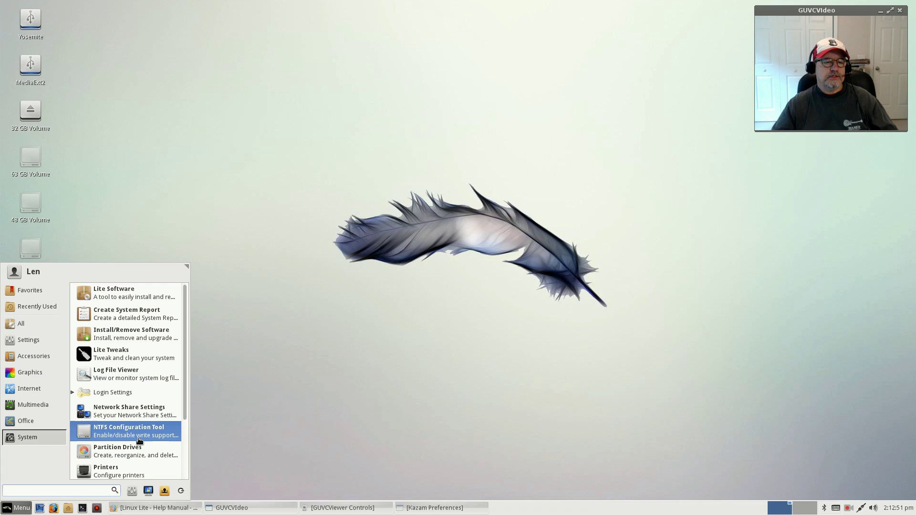
- Launch Lite Software with the admin password, update the sources, and choose Install Software
click(124, 296)
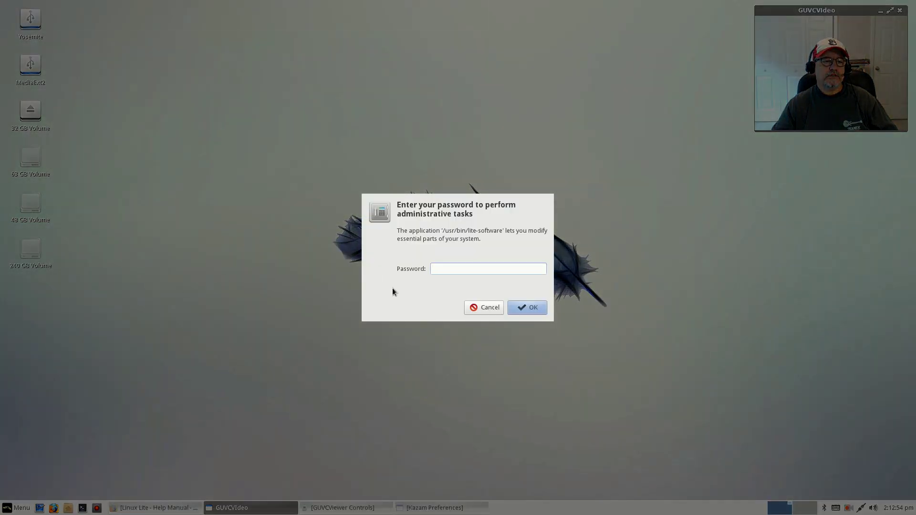
text(••••••)
key(Return)
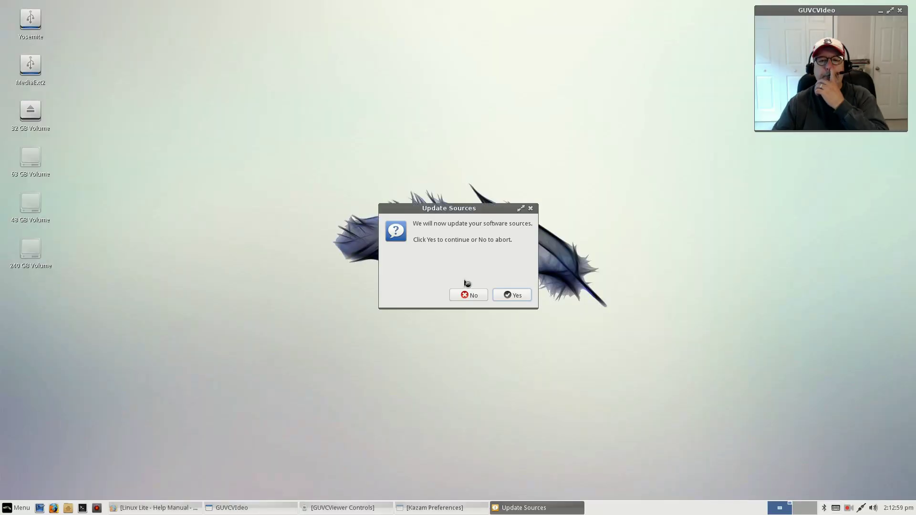
click(501, 295)
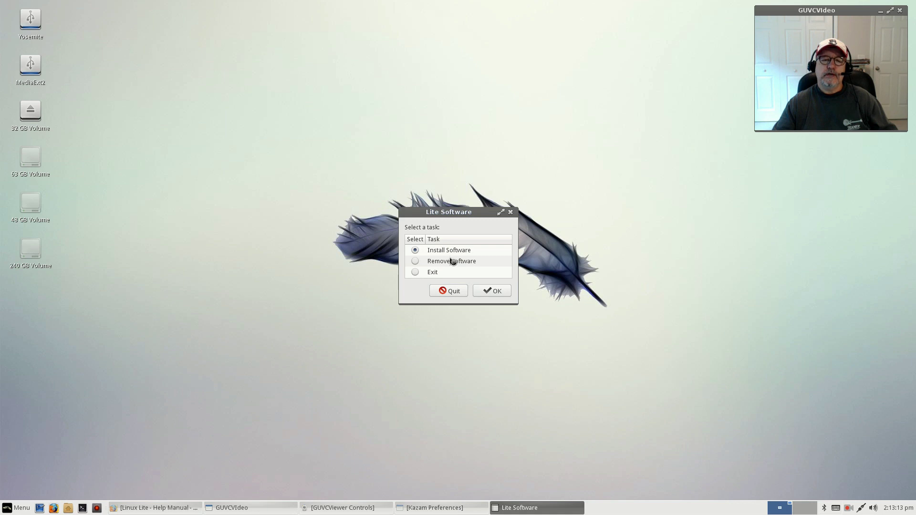
click(492, 294)
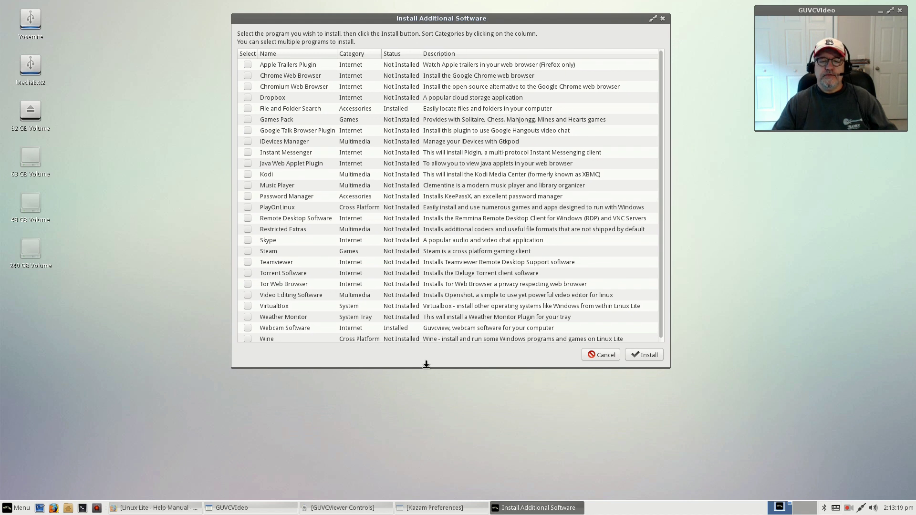
- Drag the Install Additional Software window's bottom edge down so the list reaches Wine
drag(432, 366, 437, 406)
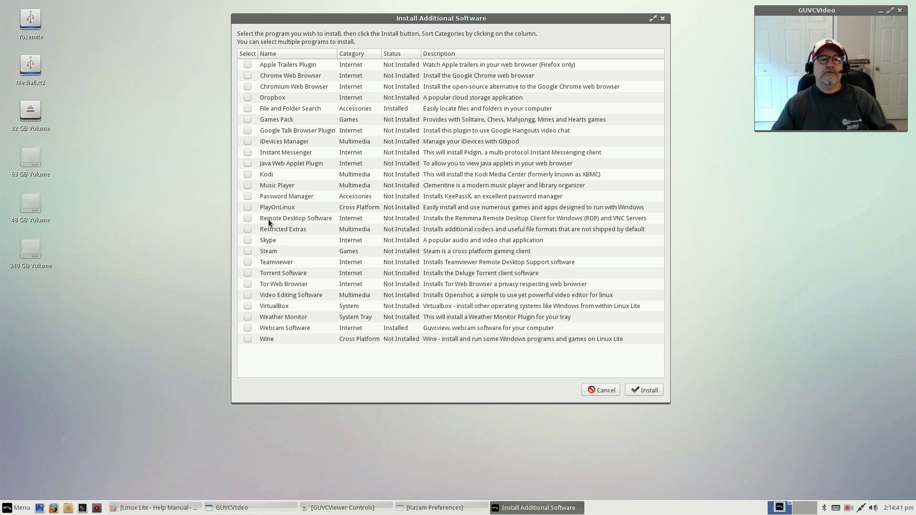
- Tick Restricted Extras alongside Dropbox and start the installation
click(247, 229)
click(645, 390)
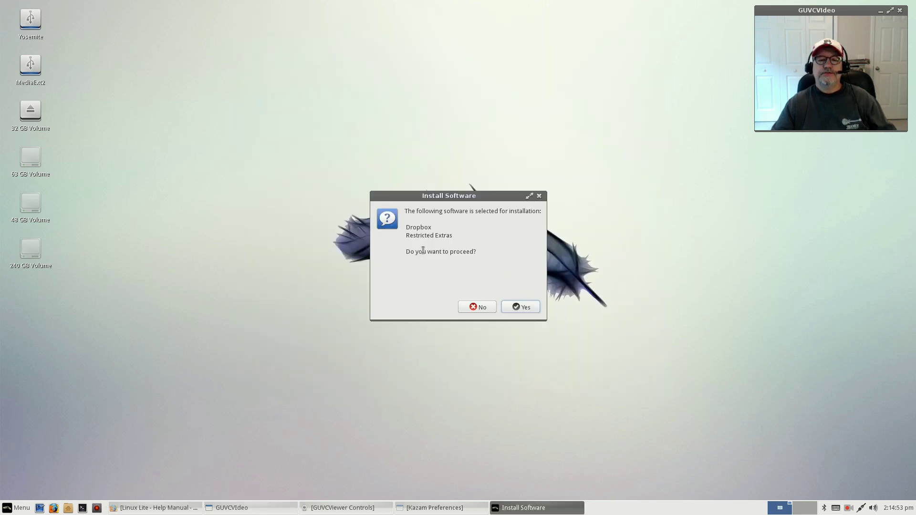
- Confirm installing Dropbox and Restricted Extras, acknowledge Install Complete, and exit Lite Software
click(517, 305)
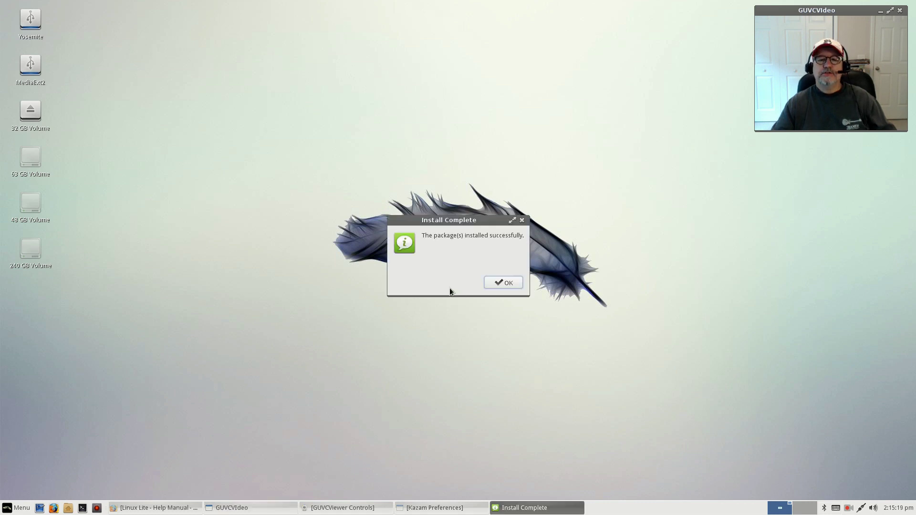
click(504, 283)
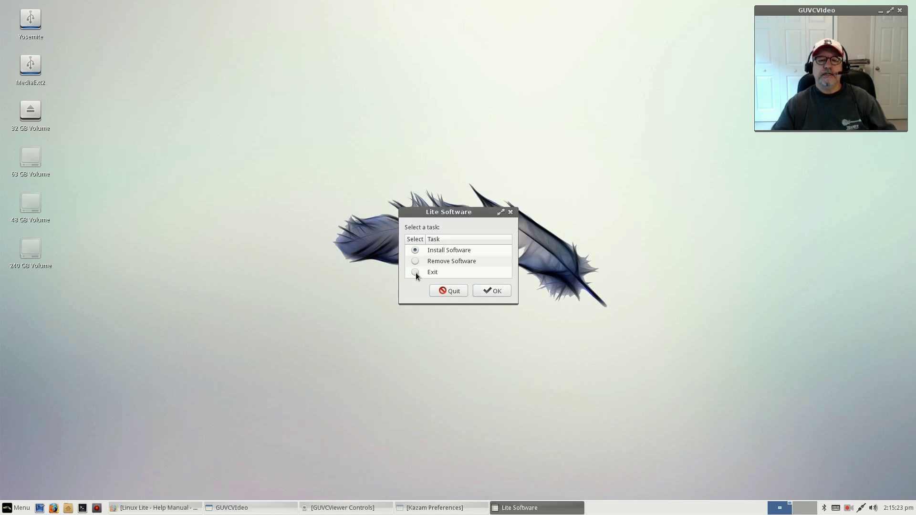
click(505, 294)
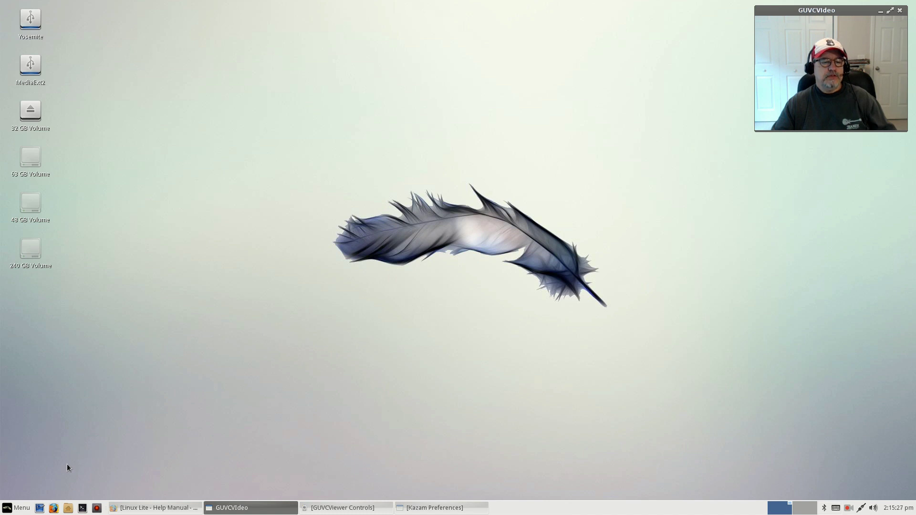
- Launch Lite Control Center from the taskbar to see the Linux Lite 2.6 system overview
click(97, 508)
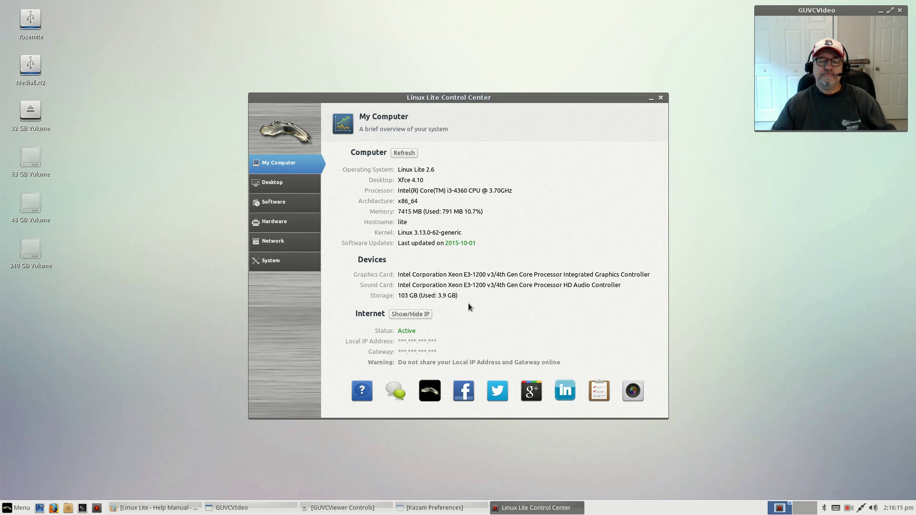
- Switch the Control Center to its Desktop page listing Add Computer Icon, Appearance, Screensaver and Workspaces
click(281, 185)
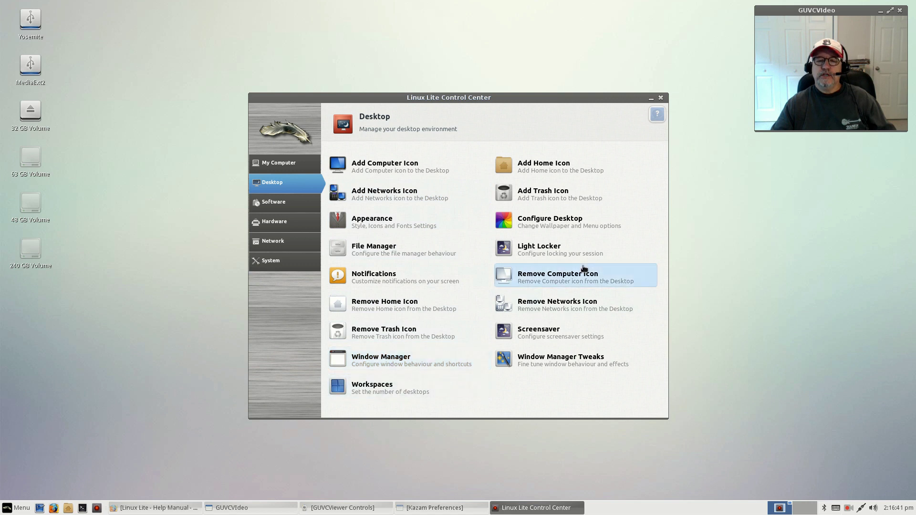
- Enable display compositing on the Compositor tab of Window Manager Tweaks
click(557, 367)
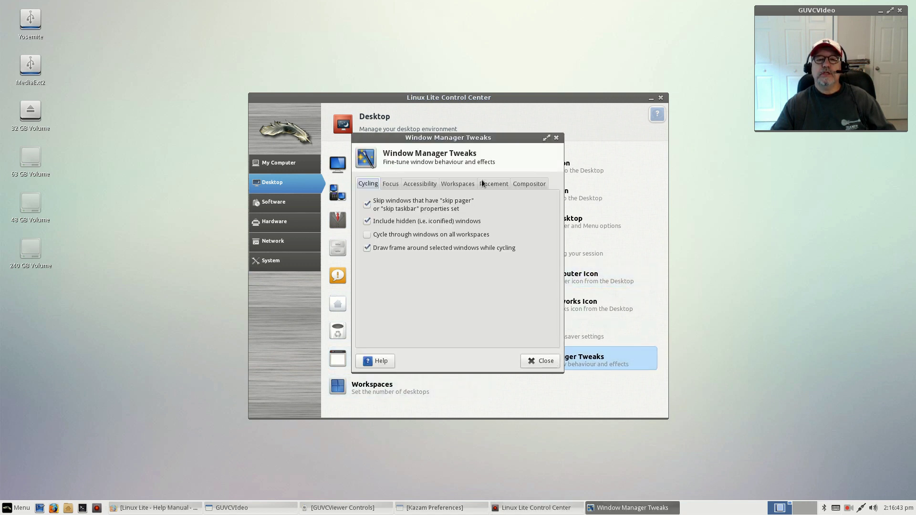
click(524, 182)
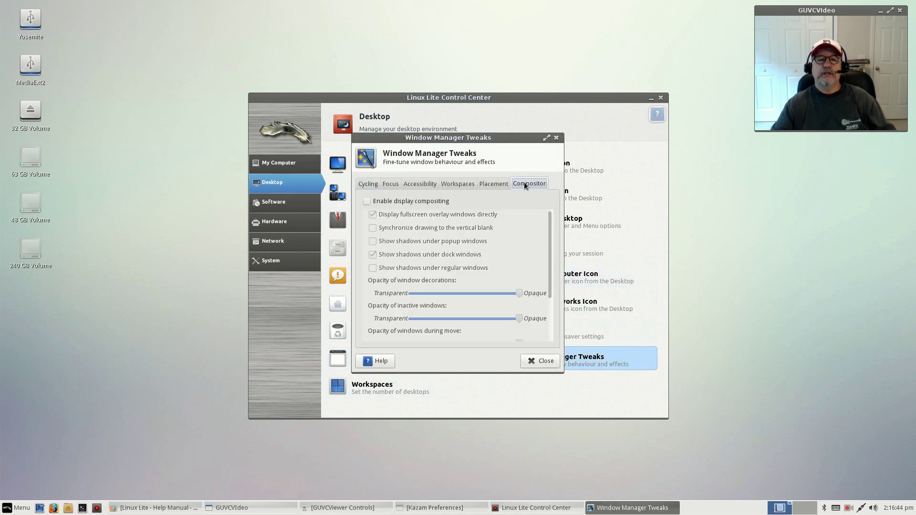
click(368, 201)
- Review the Placement and Cycling options, then close Window Manager Tweaks
click(492, 184)
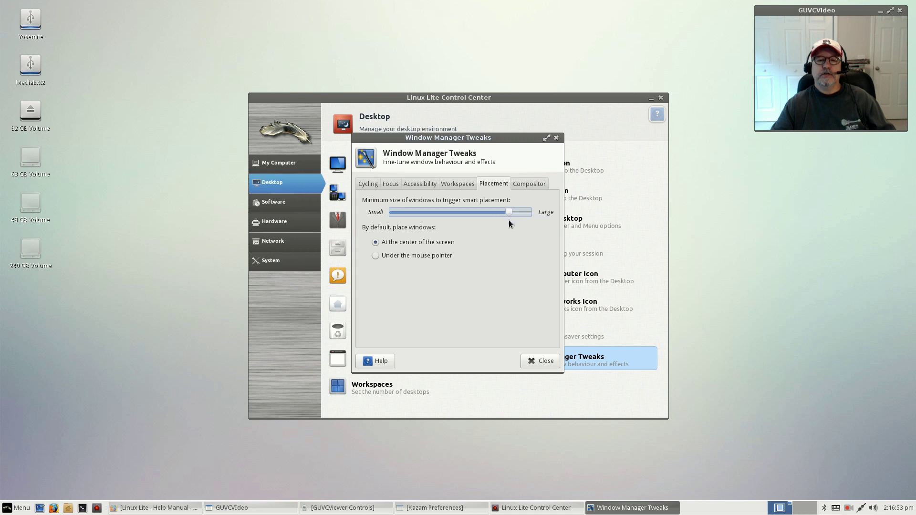
click(377, 184)
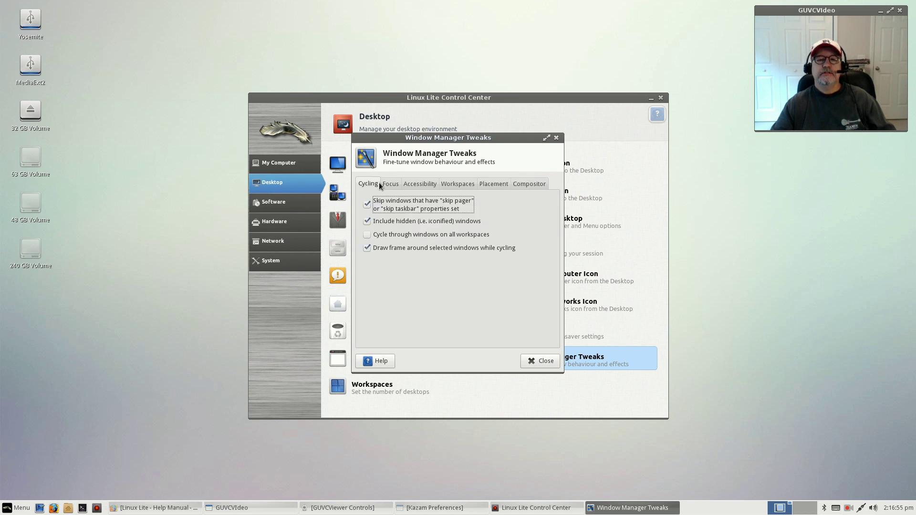
click(540, 361)
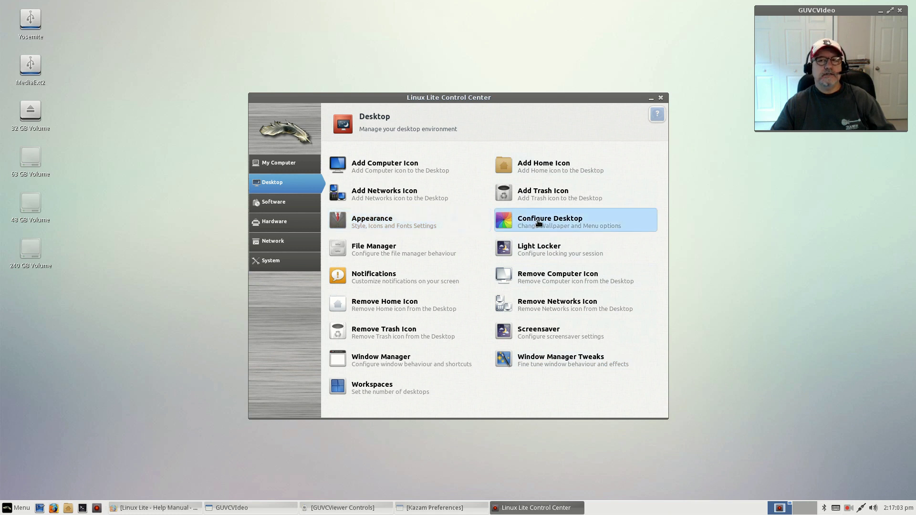
- Open the desktop background settings and scroll through the available wallpapers
click(538, 222)
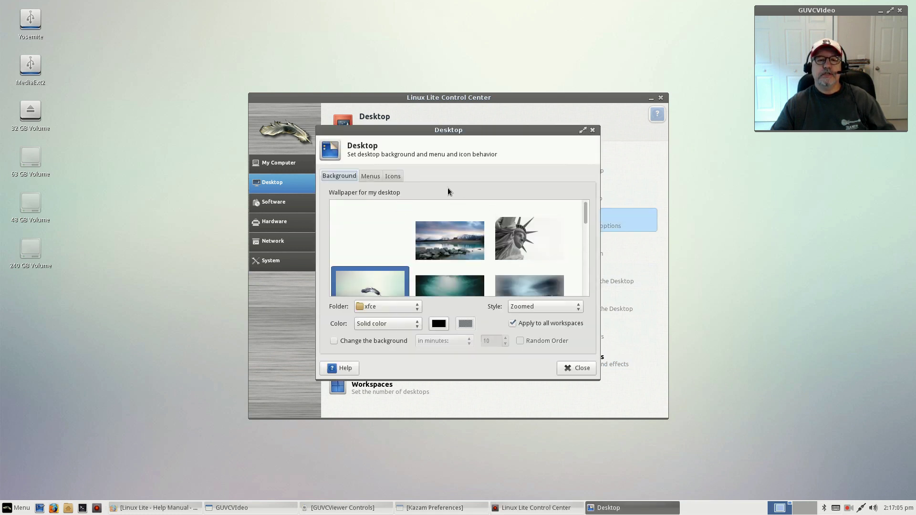
scroll(415, 240, down, 3)
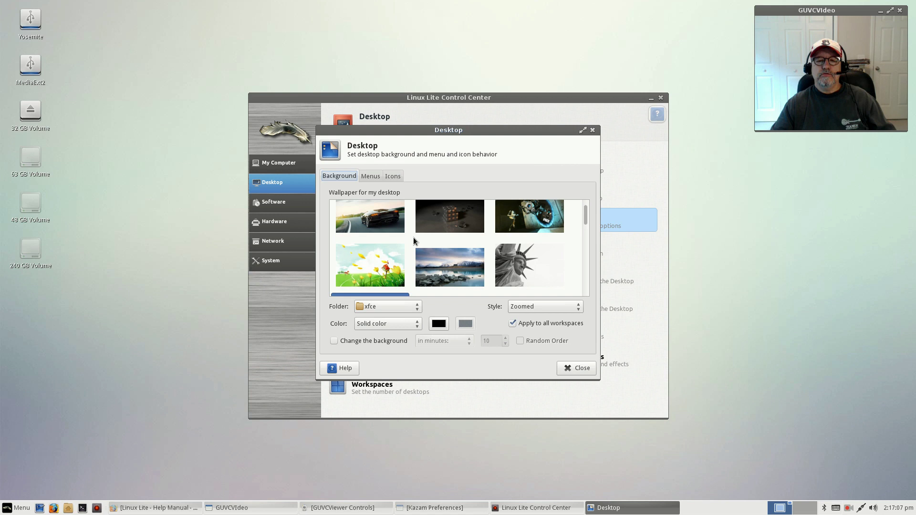
scroll(413, 237, down, 5)
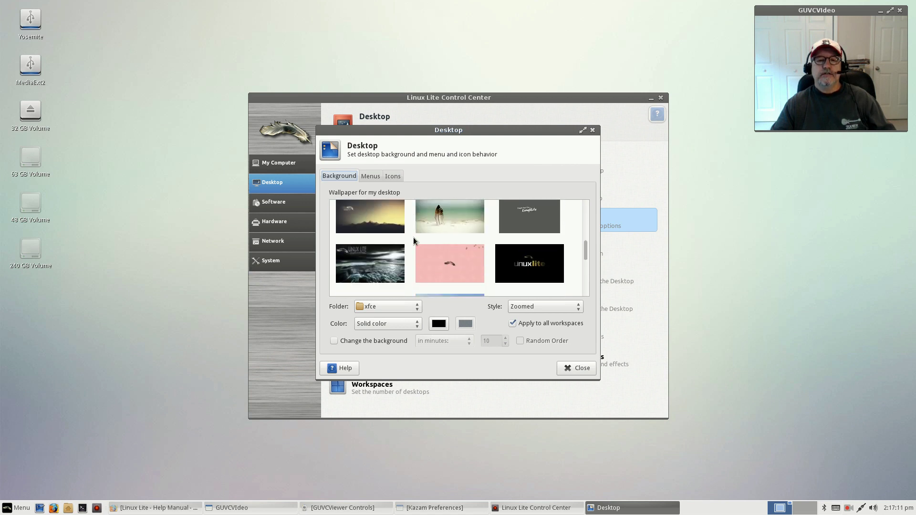
scroll(413, 237, down, 5)
scroll(413, 239, down, 1)
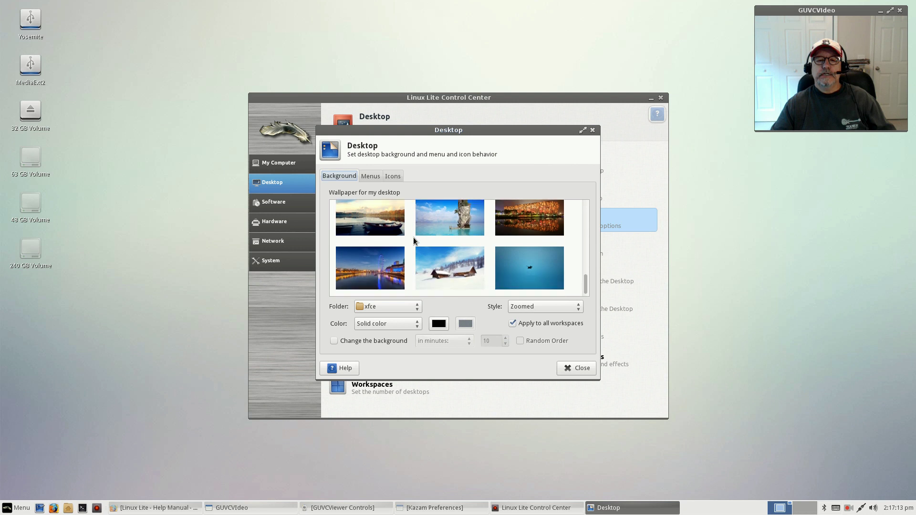
scroll(413, 236, up, 15)
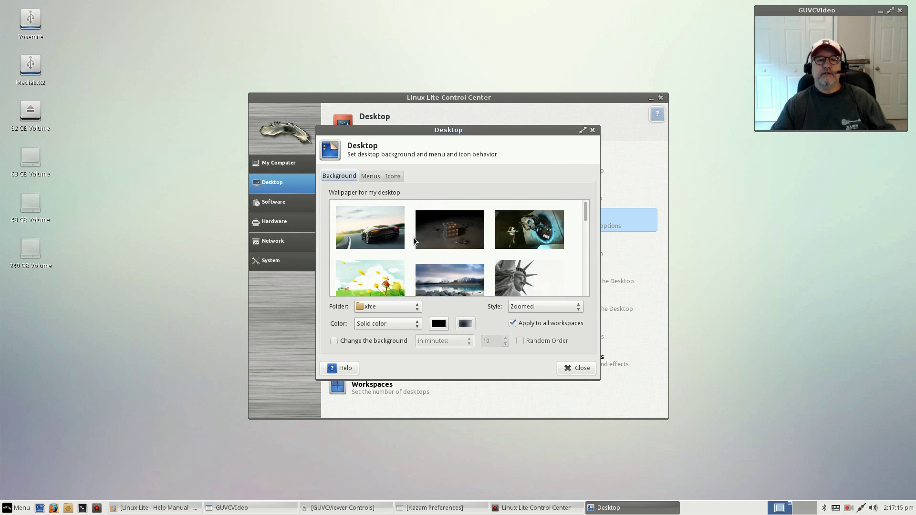
- Switch the wallpaper folder to Pictures and set the dark Linux Lite wallpaper as background
click(413, 309)
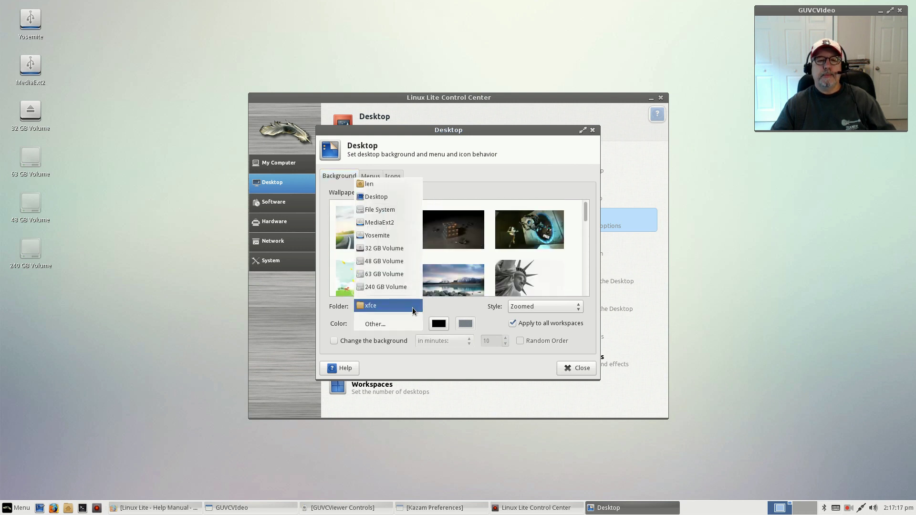
click(375, 325)
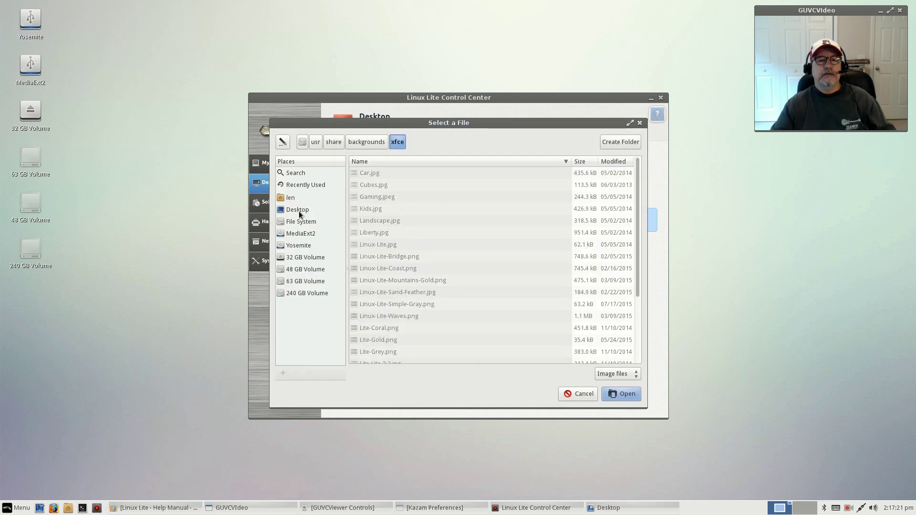
click(300, 199)
click(370, 222)
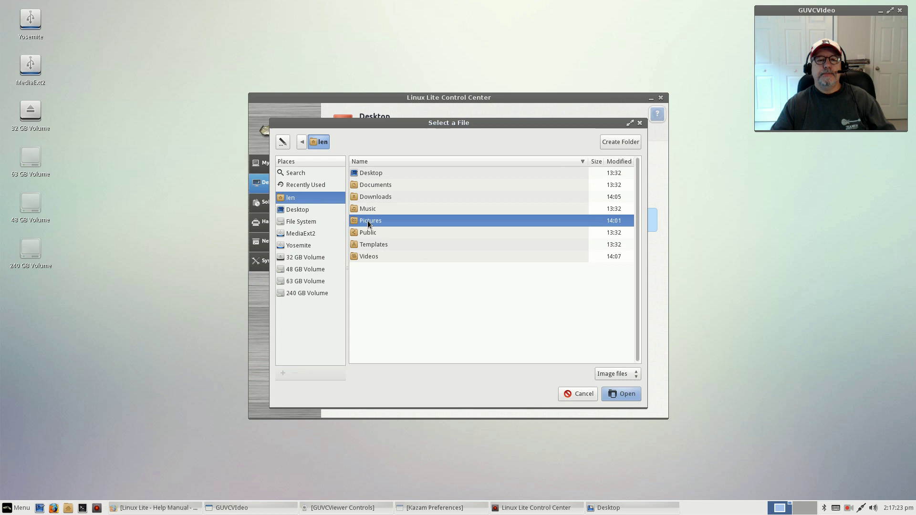
click(628, 396)
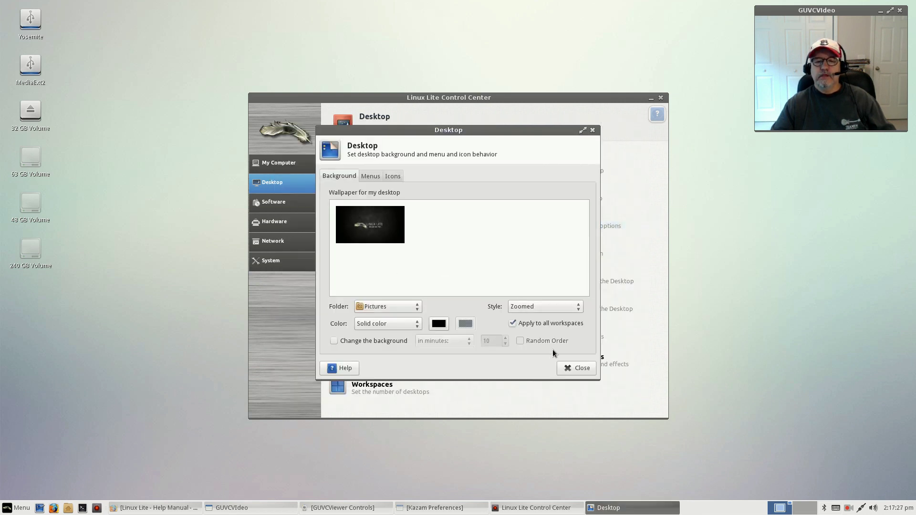
click(364, 220)
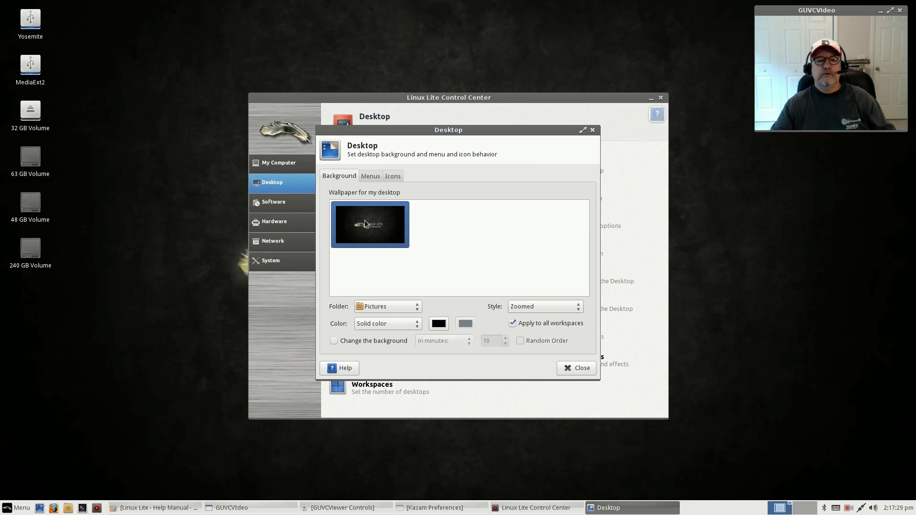
- Close the desktop settings and move the Control Center down and back to view the wallpaper
click(574, 367)
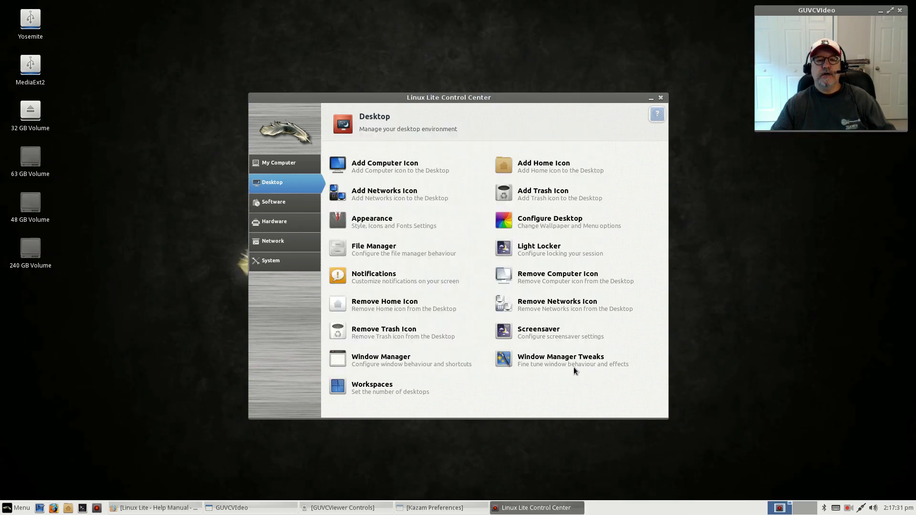
drag(486, 98, 482, 419)
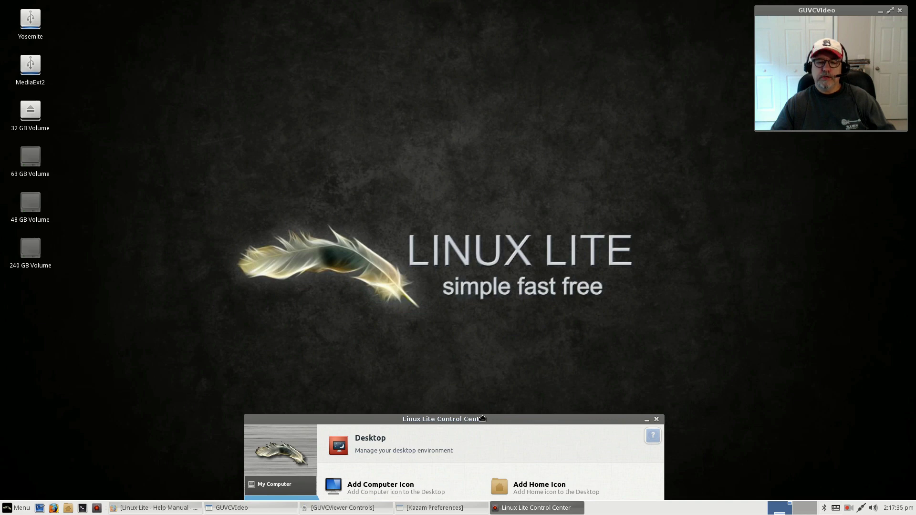
drag(482, 419, 467, 60)
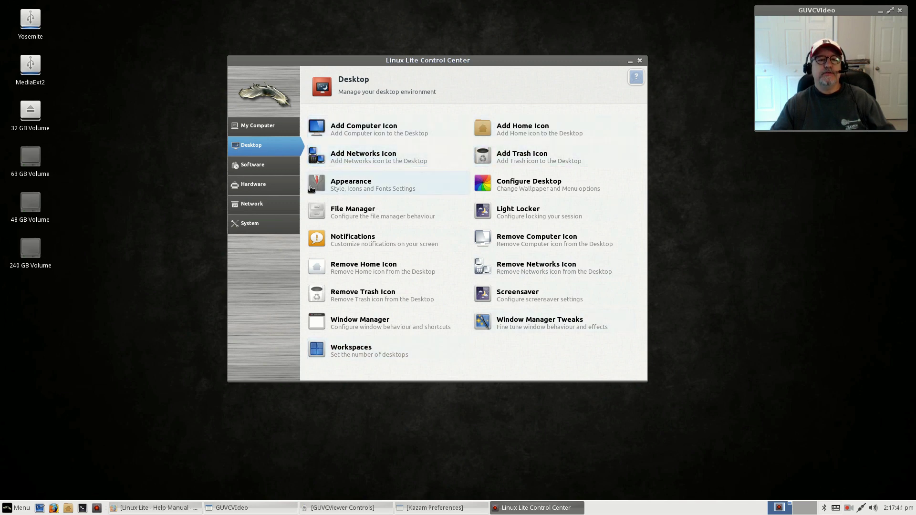
- Browse the Software, Hardware and Network pages, ending on the System page
click(256, 171)
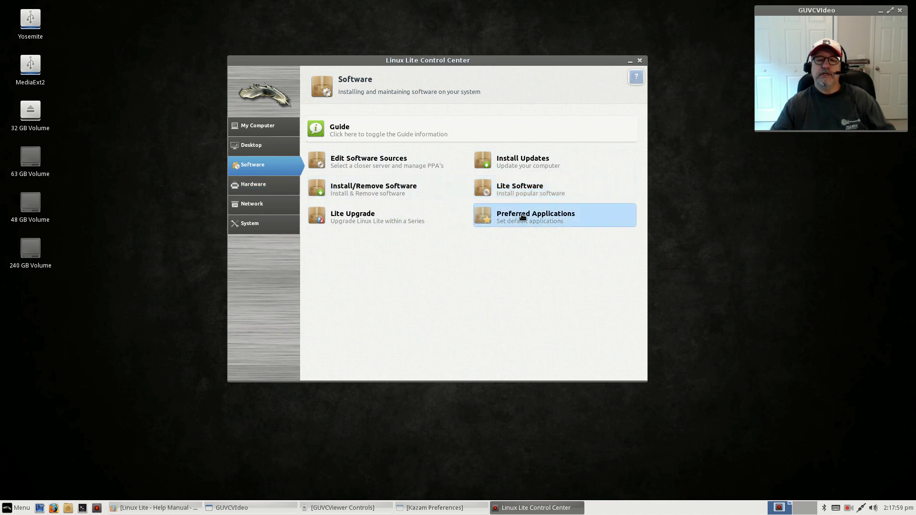
click(261, 191)
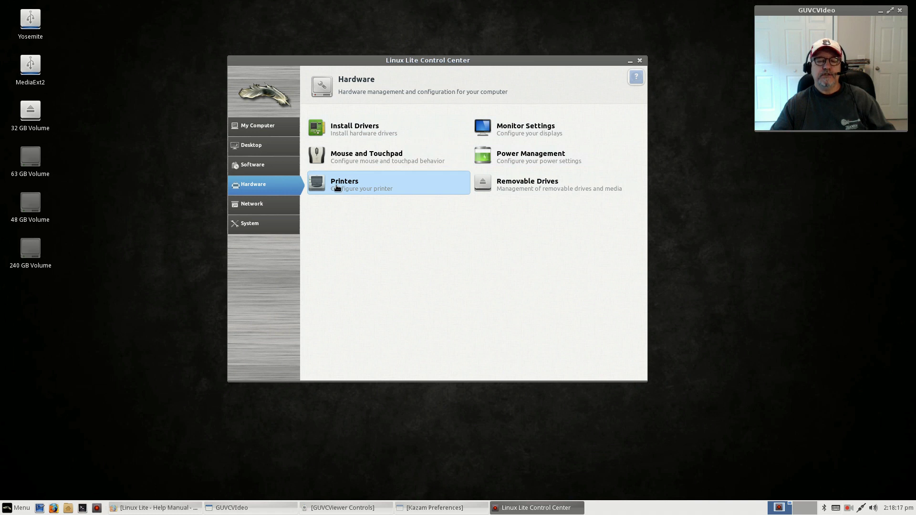
click(258, 201)
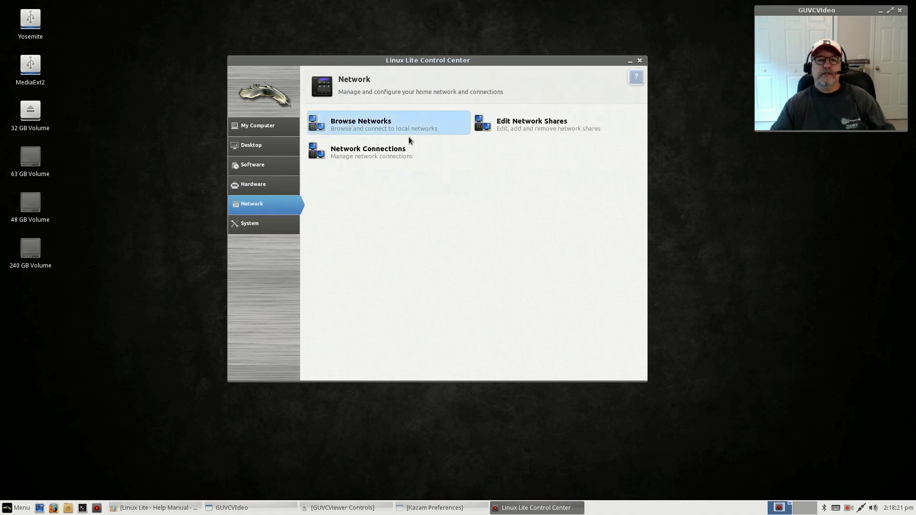
click(262, 222)
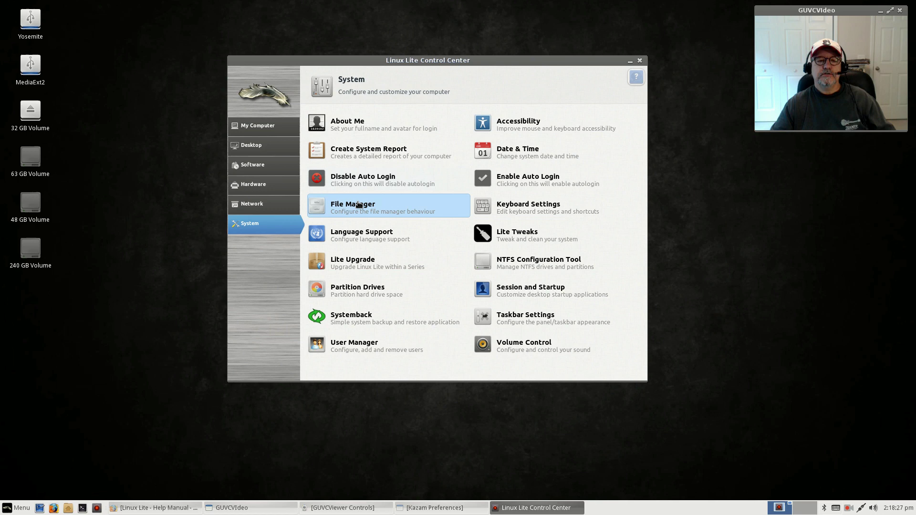
click(330, 295)
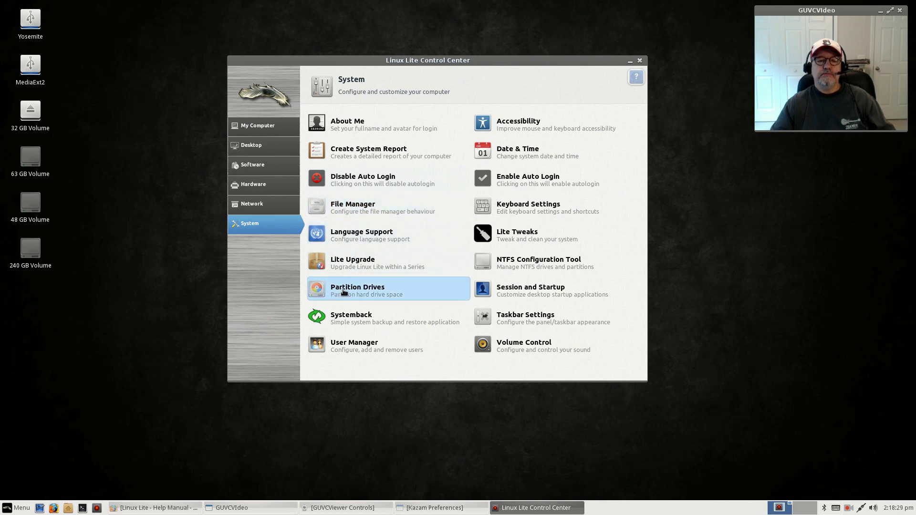
click(518, 234)
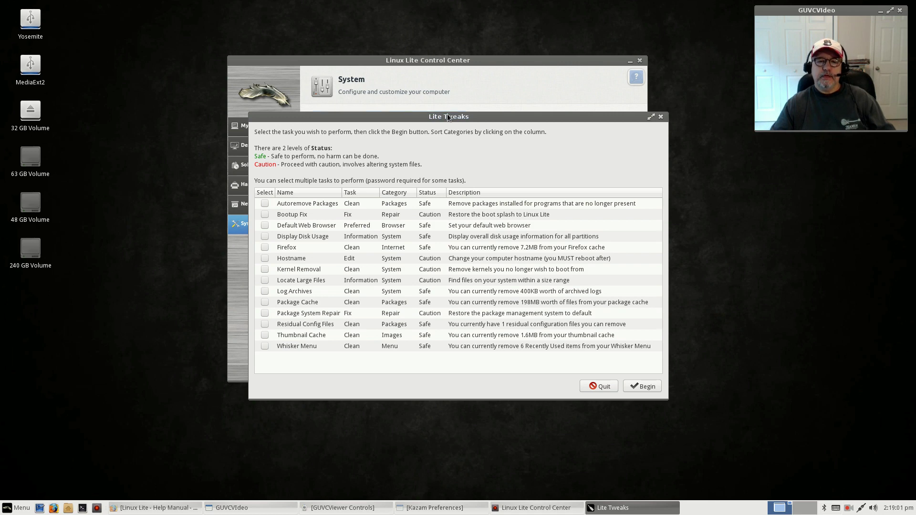
drag(447, 118, 412, 101)
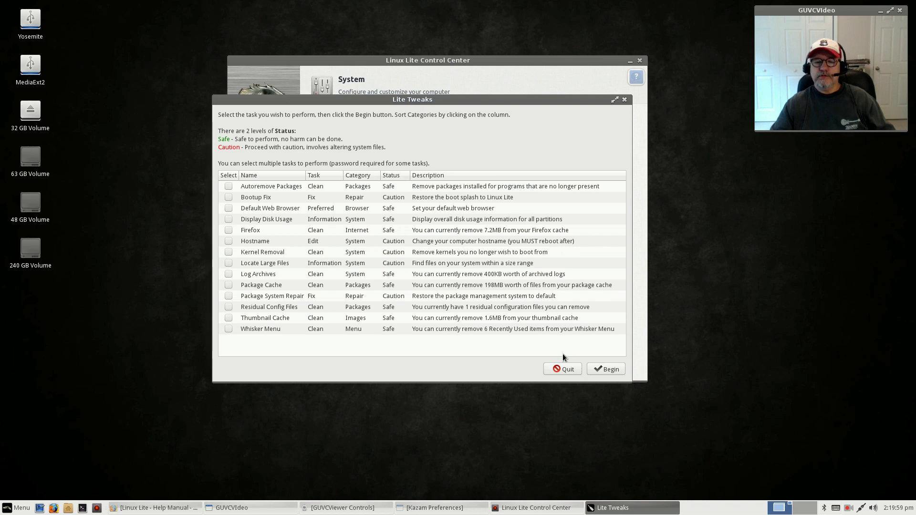
click(564, 370)
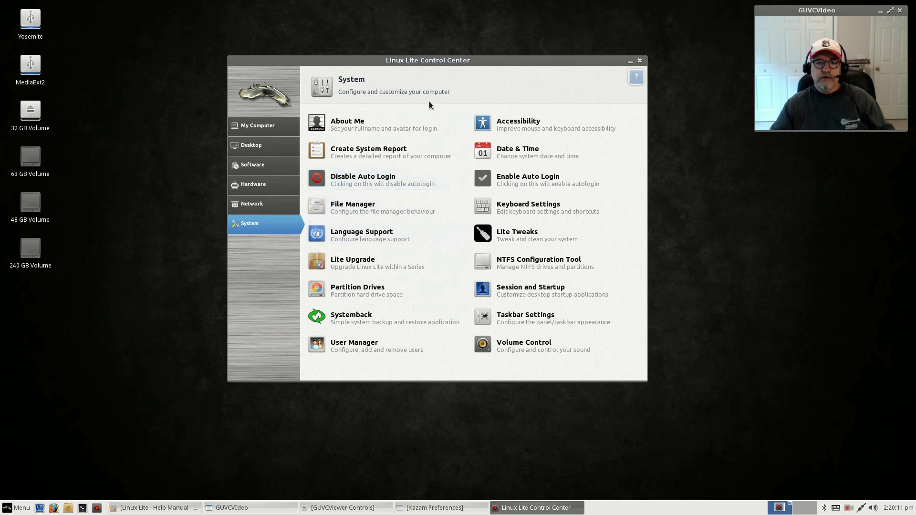
- Close the Control Center and open Desktop Settings on its Icons tab from the desktop menu
click(640, 61)
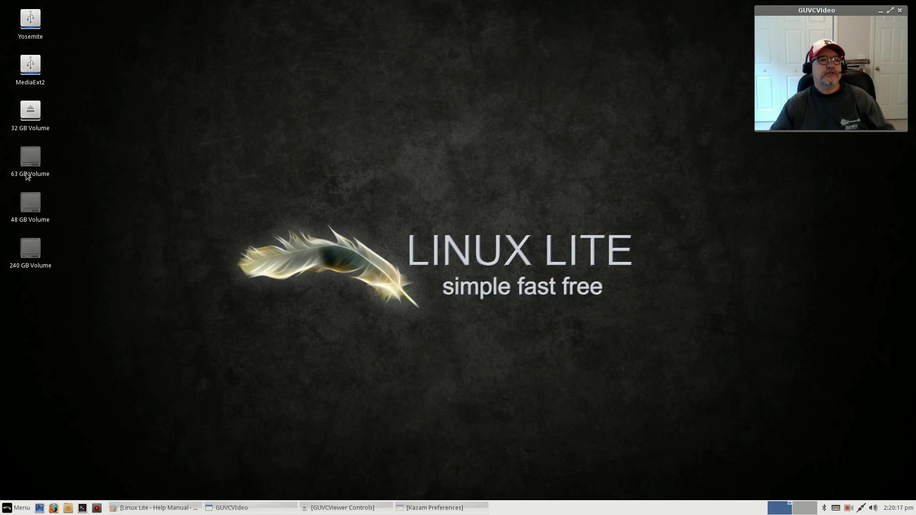
right_click(233, 160)
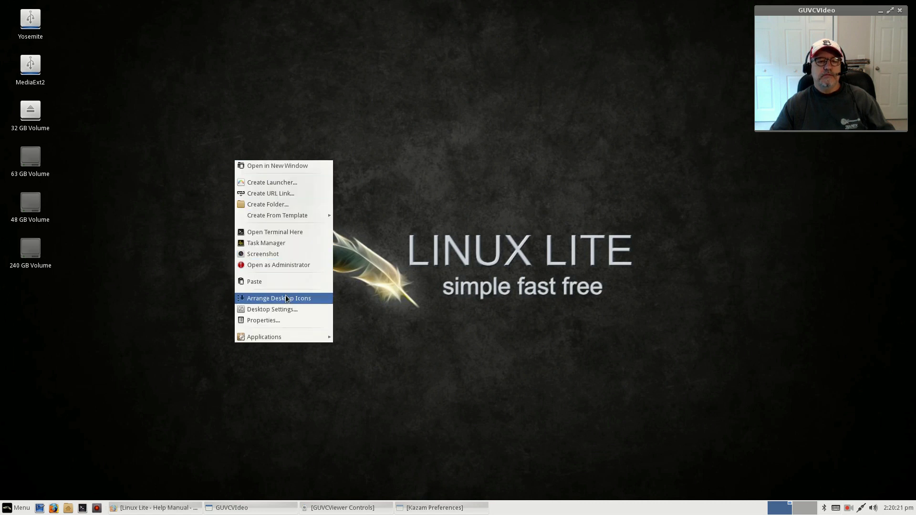
click(283, 310)
click(394, 176)
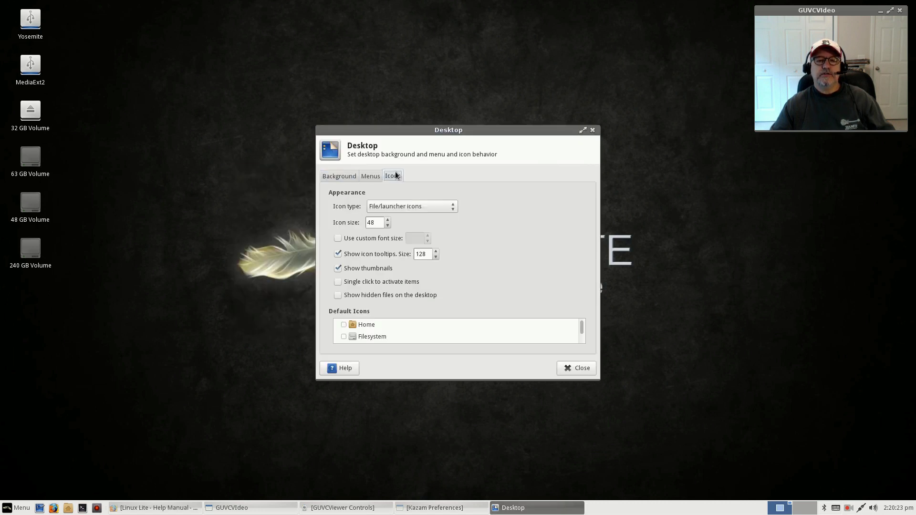
- Hide Removable Devices and show the Home, File System and Trash icons on the desktop
scroll(391, 331, down, 2)
click(343, 338)
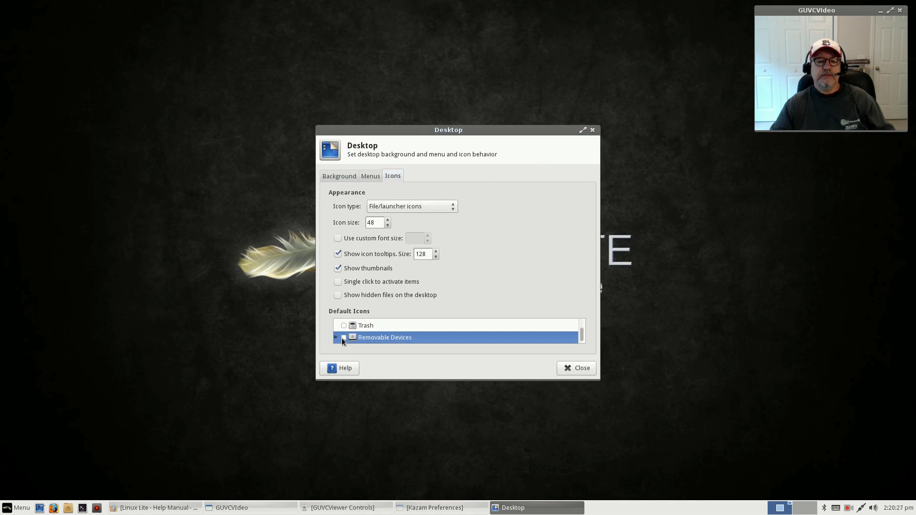
scroll(342, 338, up, 2)
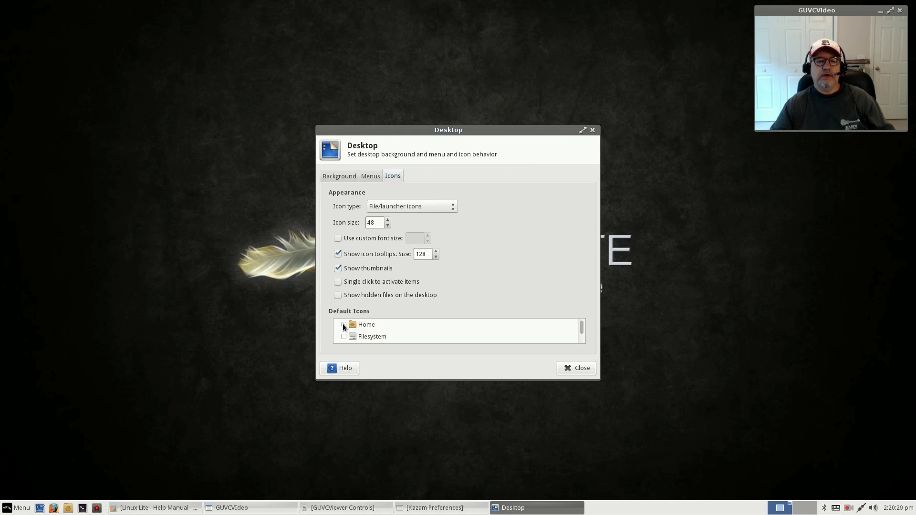
click(343, 325)
scroll(353, 335, down, 1)
click(344, 324)
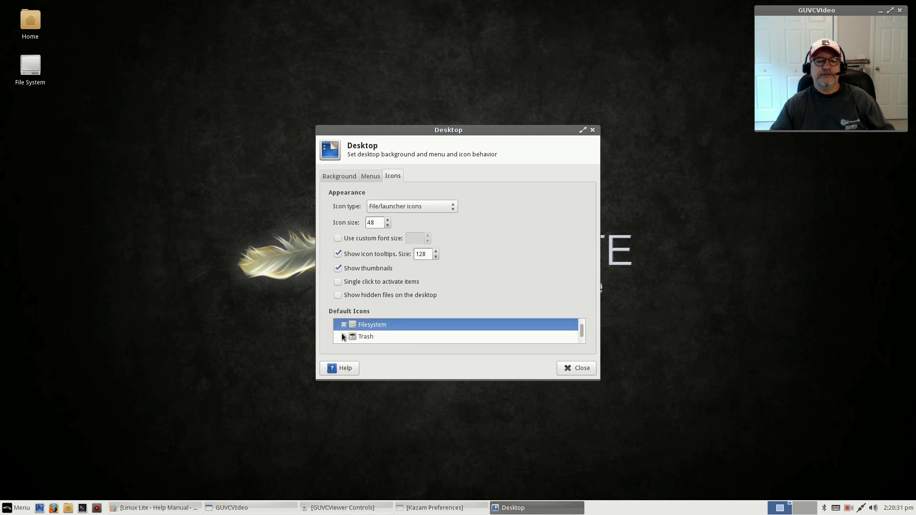
click(344, 336)
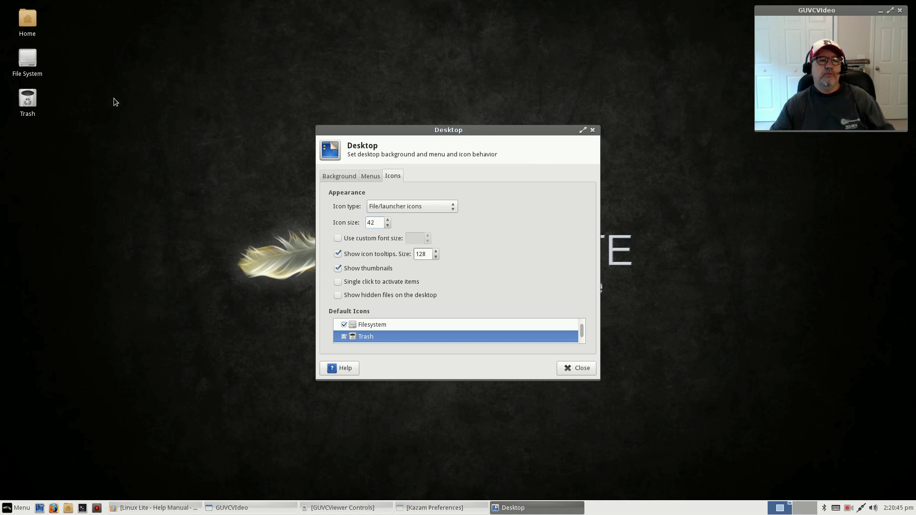
- Lower the icon tooltip size to 60, glance at the Menus tab, then return to Background
mouse_move(30, 60)
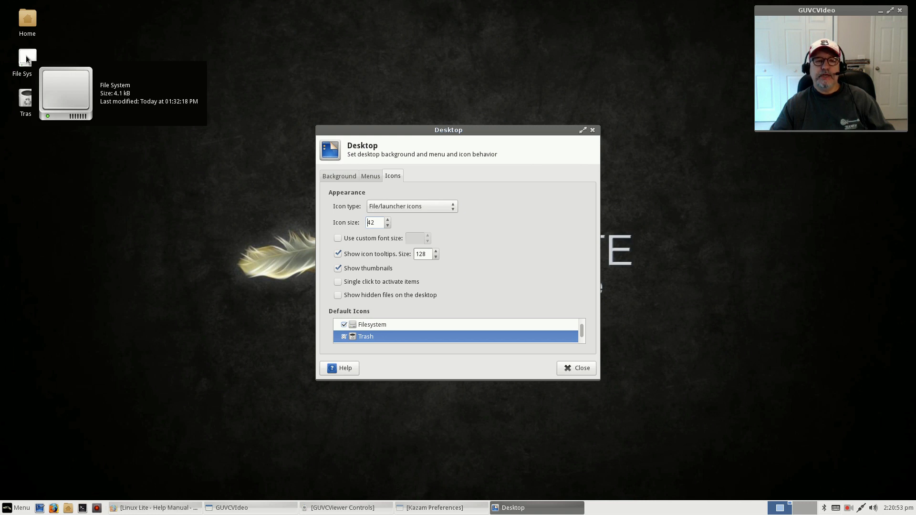
click(434, 257)
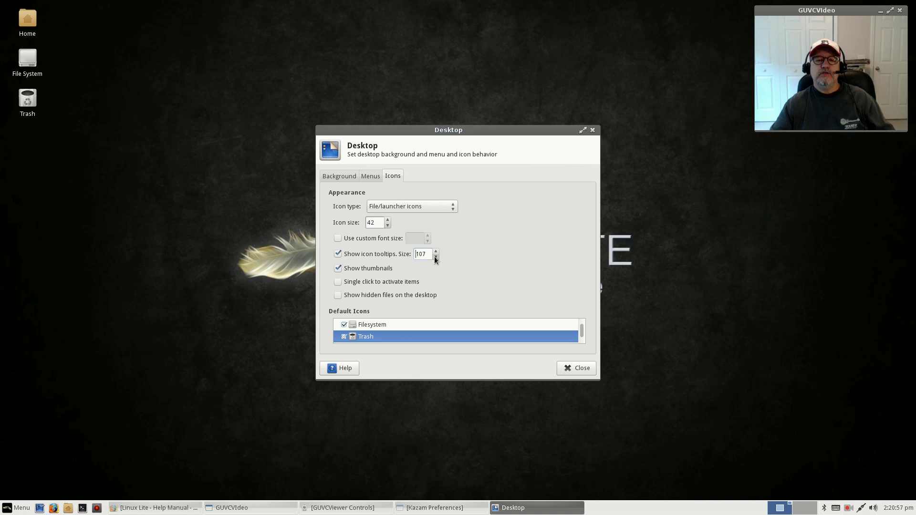
scroll(434, 257, down, 10)
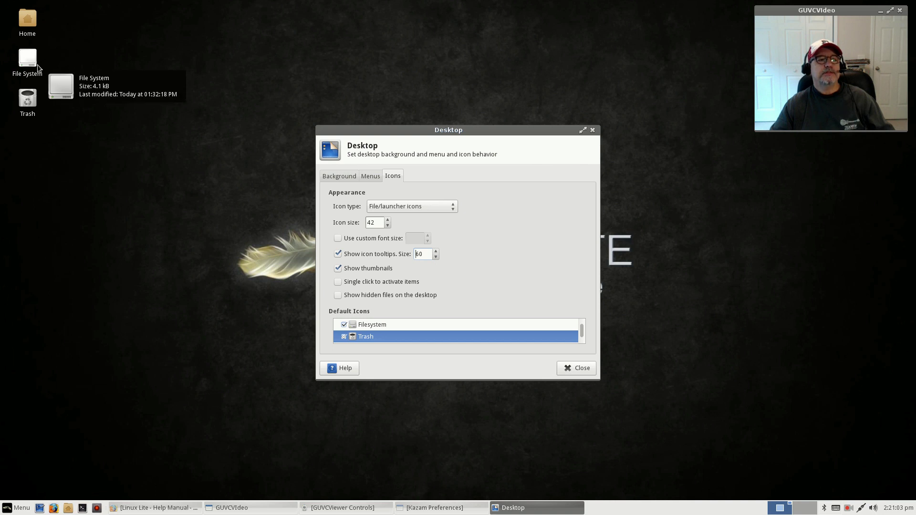
click(370, 177)
click(331, 178)
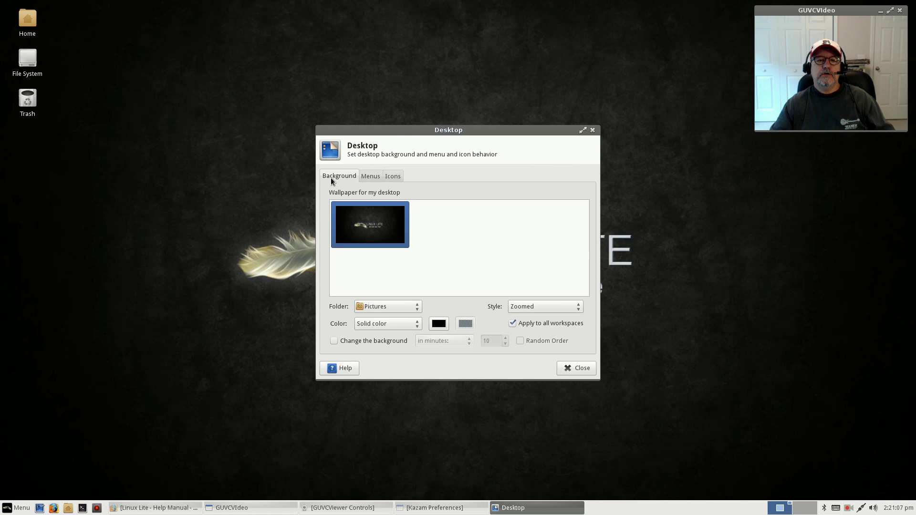
- Close the desktop settings and bring back Firefox on the Linux Lite 2.8 Suggestion Thread tab
click(578, 370)
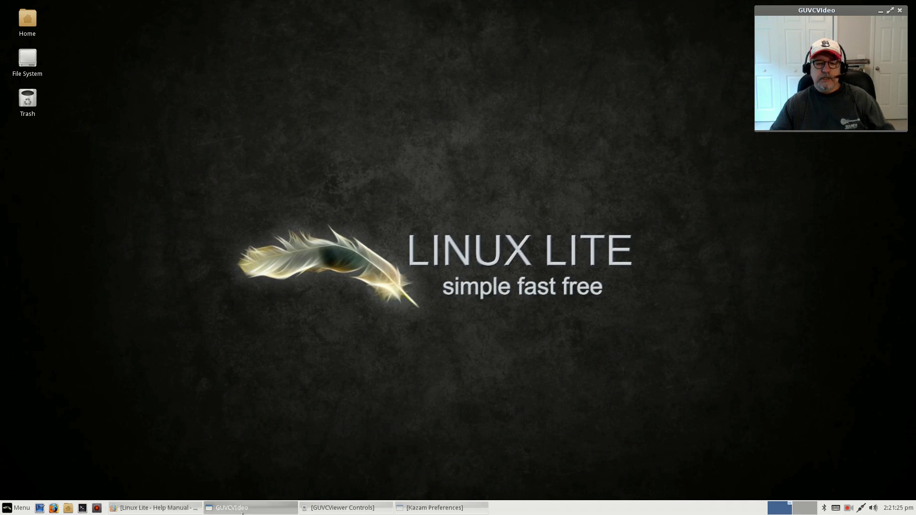
click(134, 506)
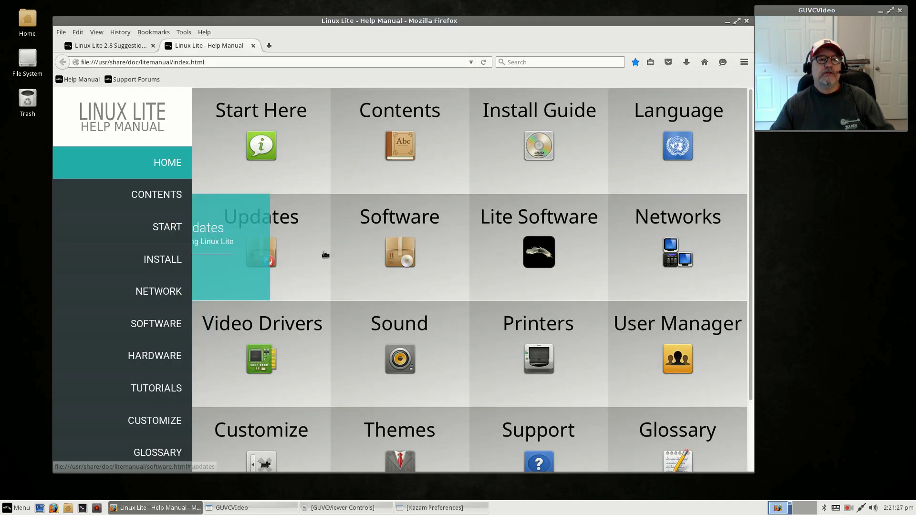
click(101, 47)
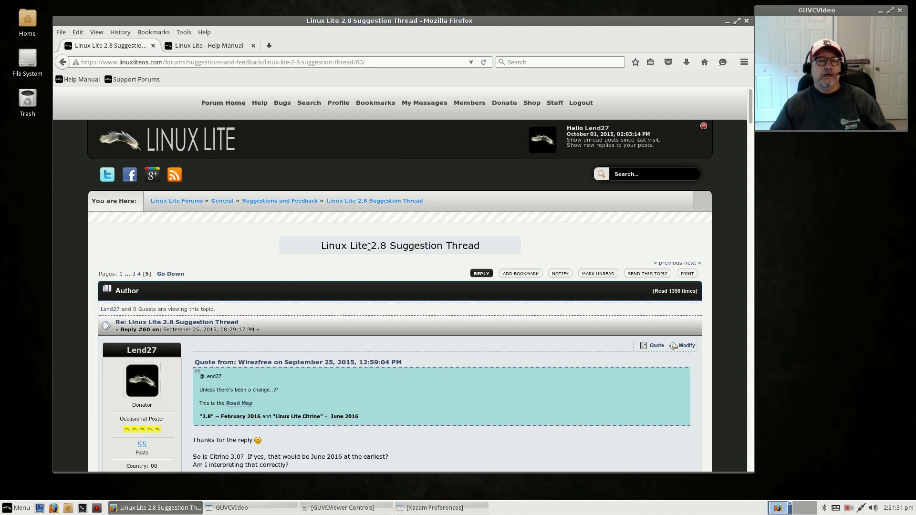
- Scroll through the forum replies in the Linux Lite 2.8 Suggestion Thread
scroll(367, 247, down, 3)
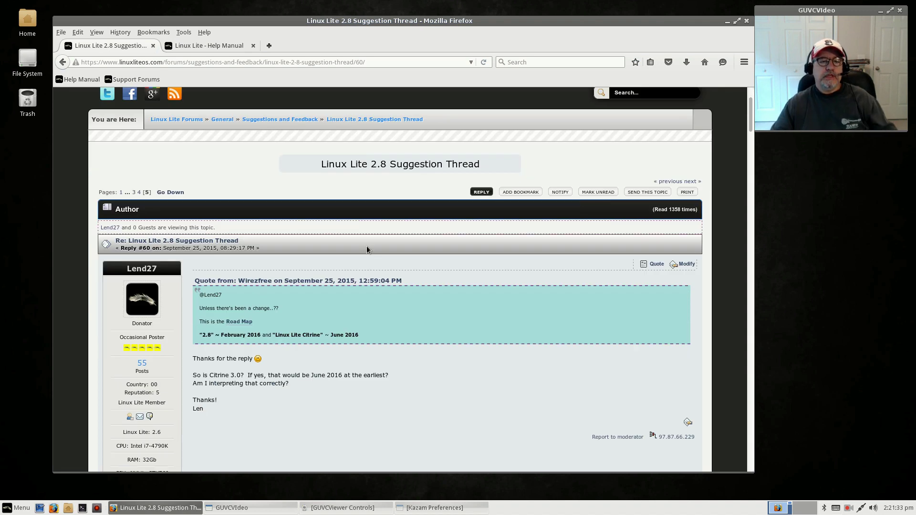
scroll(367, 247, down, 20)
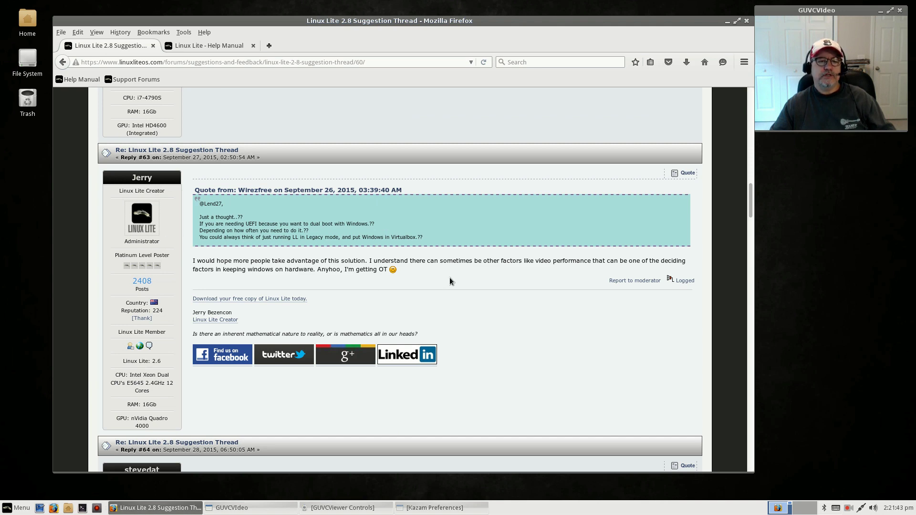
scroll(450, 277, down, 5)
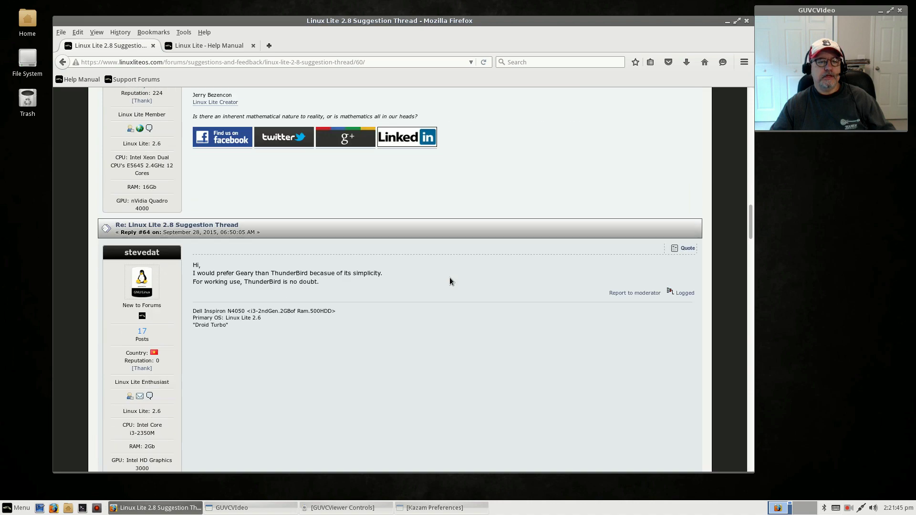
scroll(449, 282, down, 12)
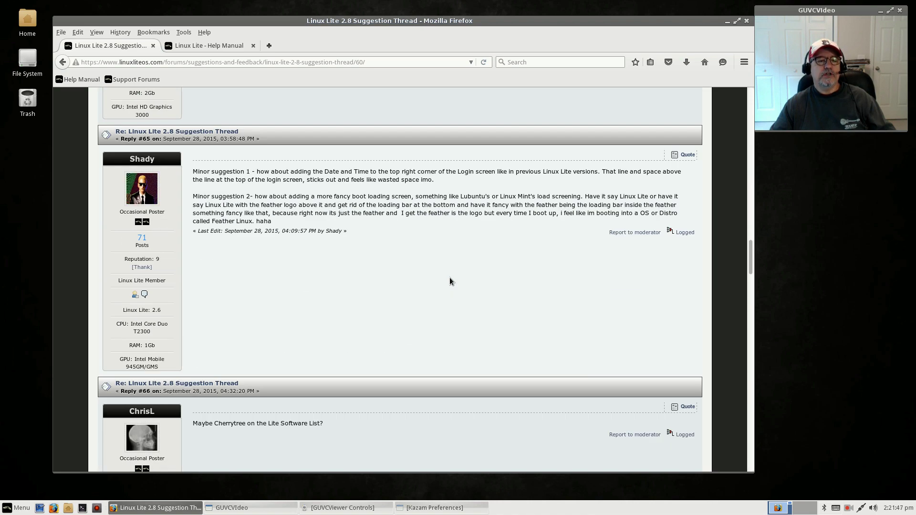
scroll(450, 281, down, 6)
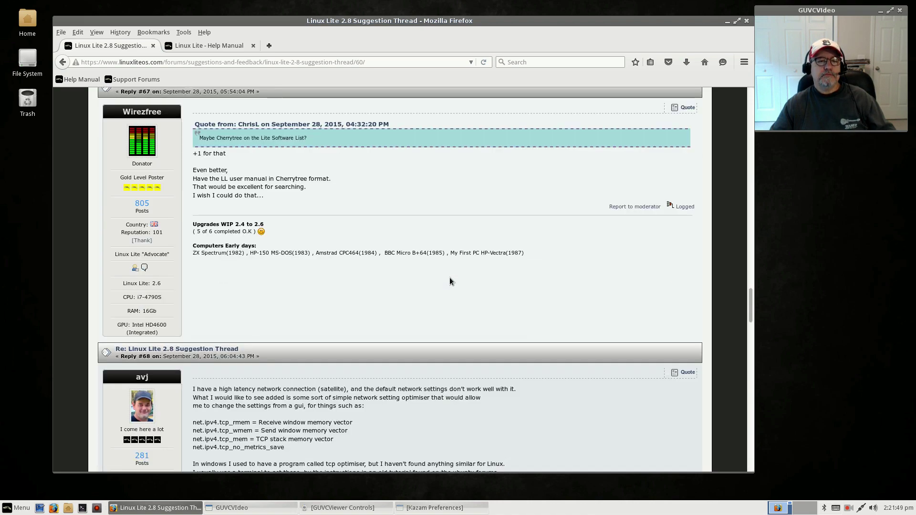
scroll(450, 281, down, 1)
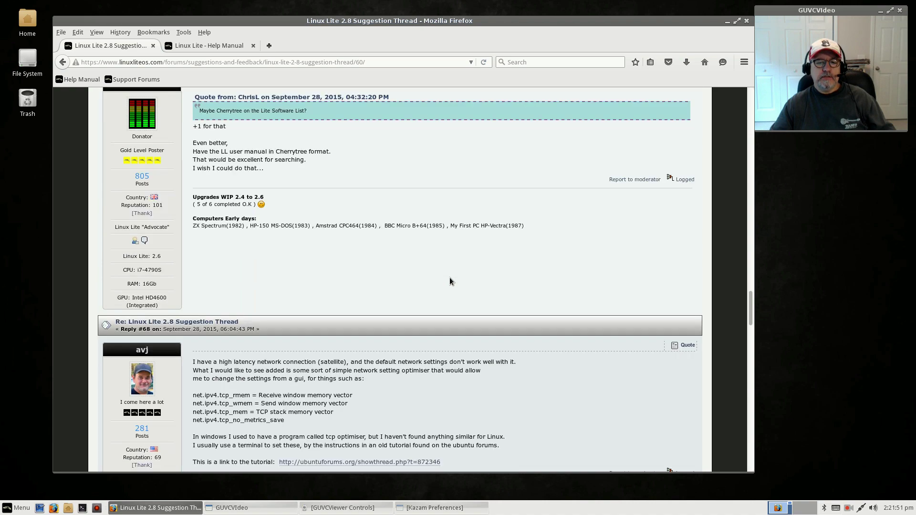
scroll(449, 282, up, 10)
scroll(450, 282, up, 20)
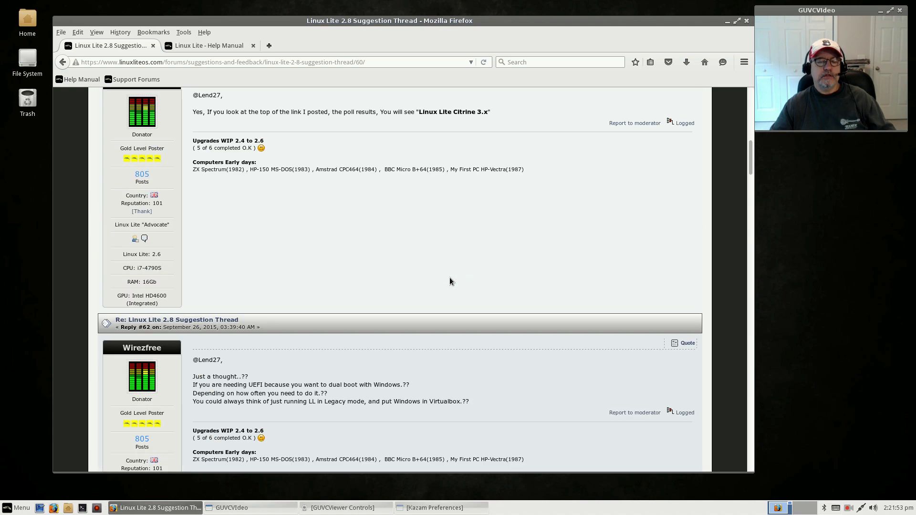
scroll(450, 281, up, 6)
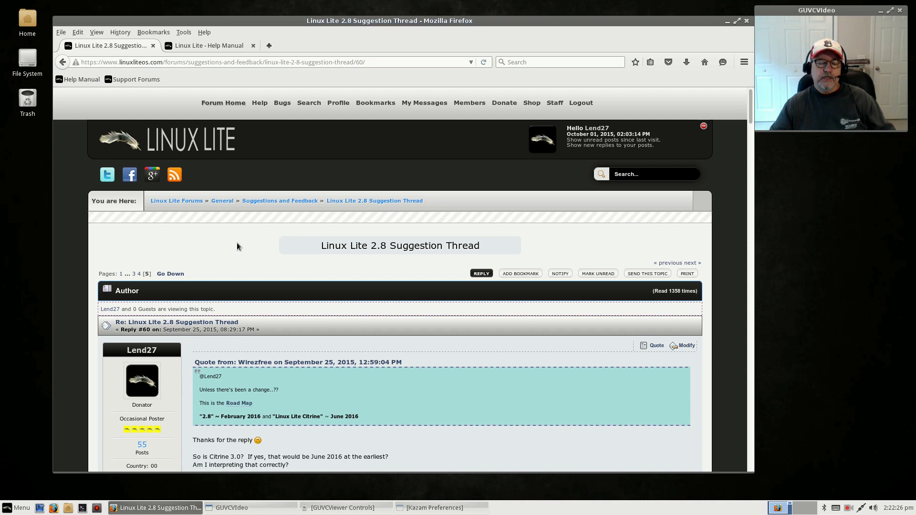
scroll(237, 246, down, 10)
scroll(237, 243, down, 2)
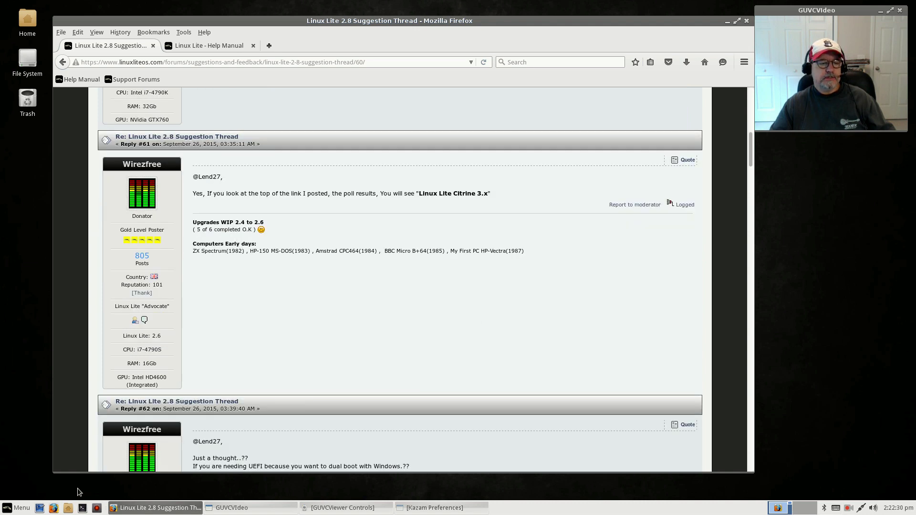
- Apply the Zukitwo-Dark-reloaded style in Appearance, move the dialog right and minimize Firefox
click(18, 508)
mouse_move(36, 323)
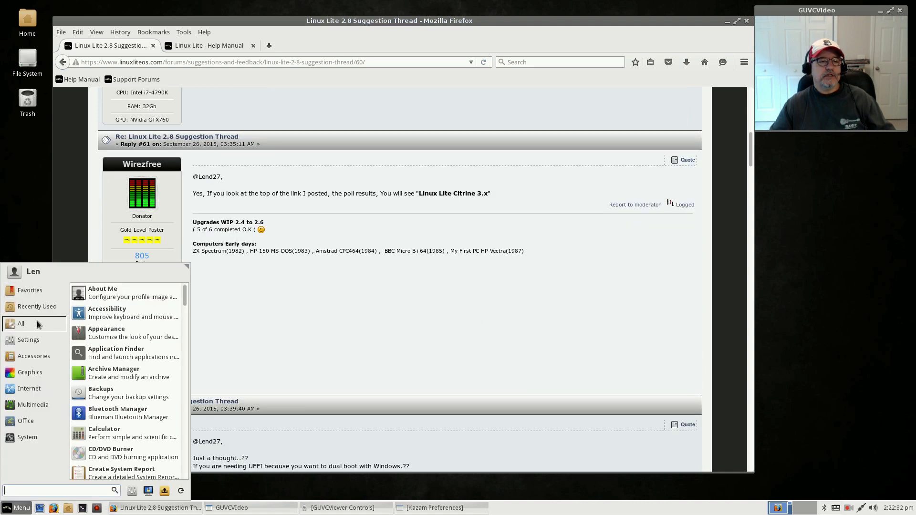
click(111, 329)
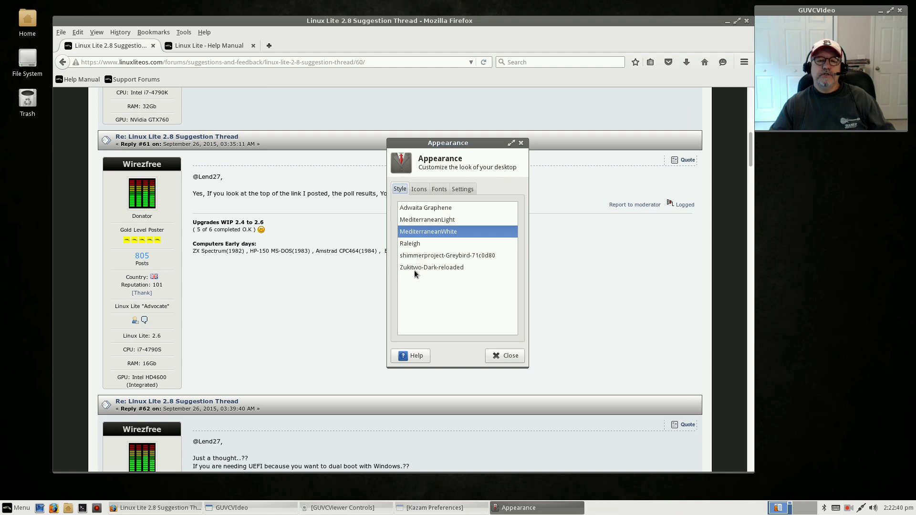
click(429, 267)
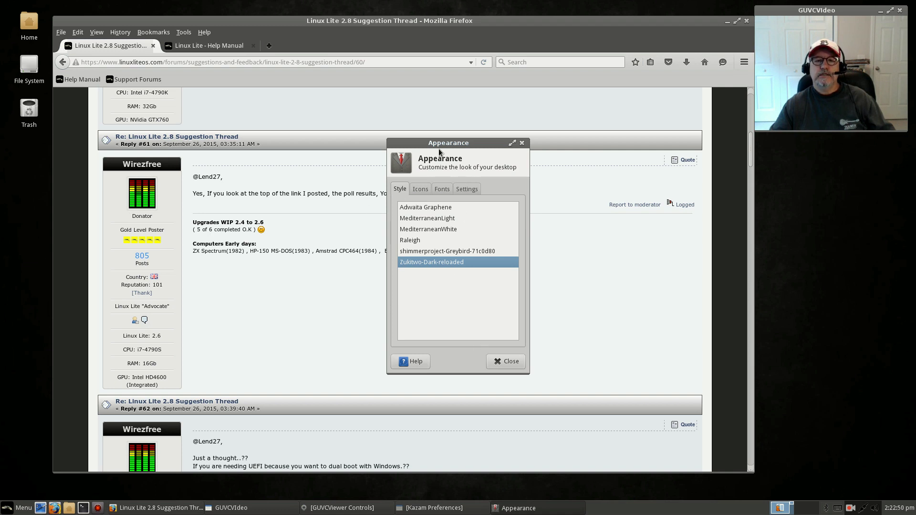
drag(439, 143, 814, 196)
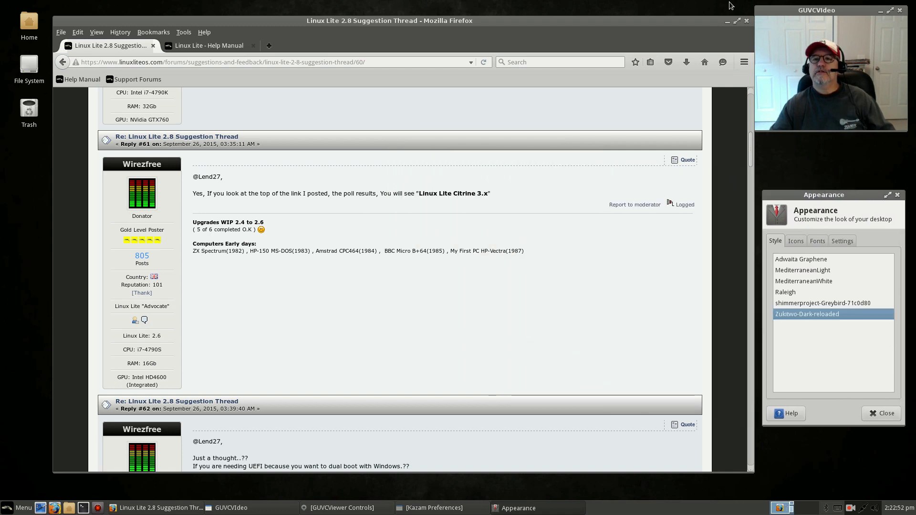
click(727, 21)
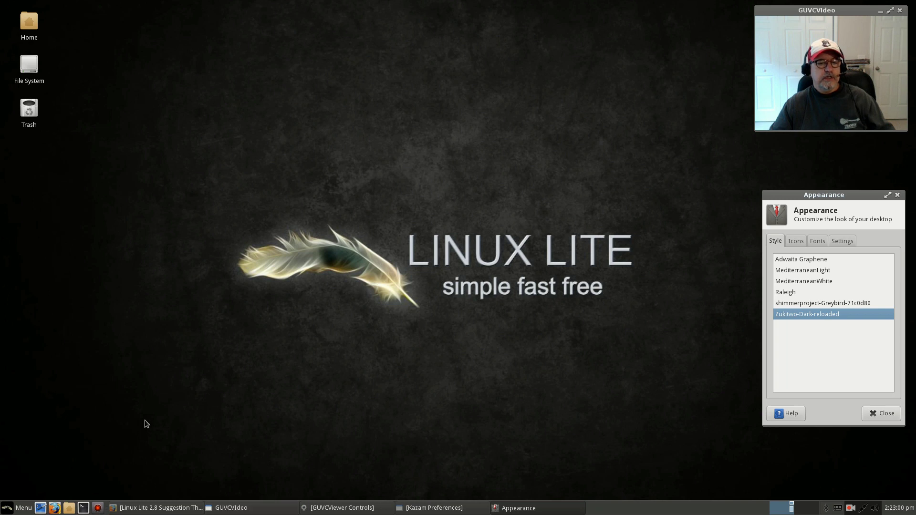
click(796, 243)
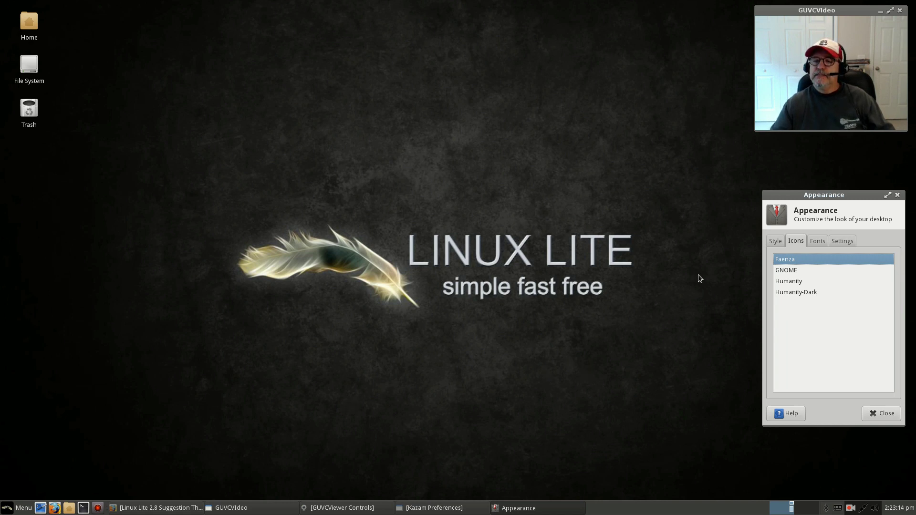
click(775, 241)
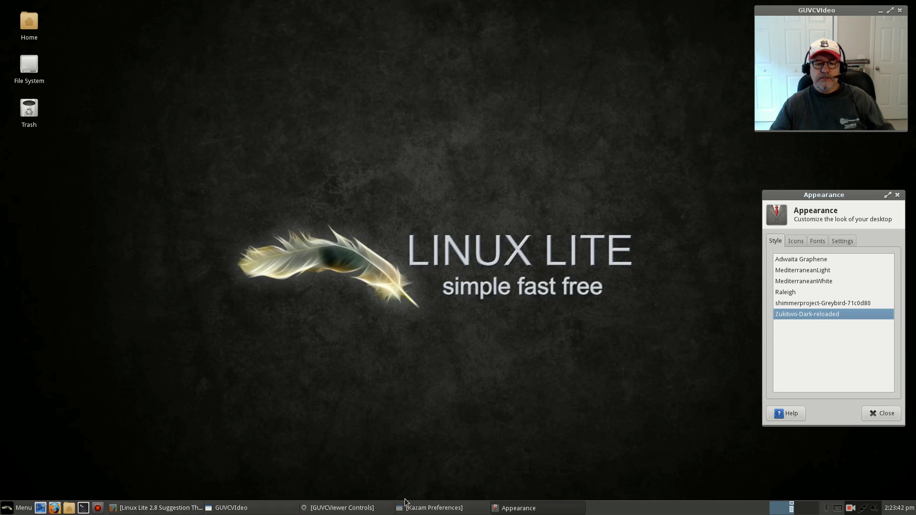
- Restore Firefox, then compare Adwaita Graphene with Zukitwo-Dark-reloaded, finishing on Adwaita Graphene
click(156, 508)
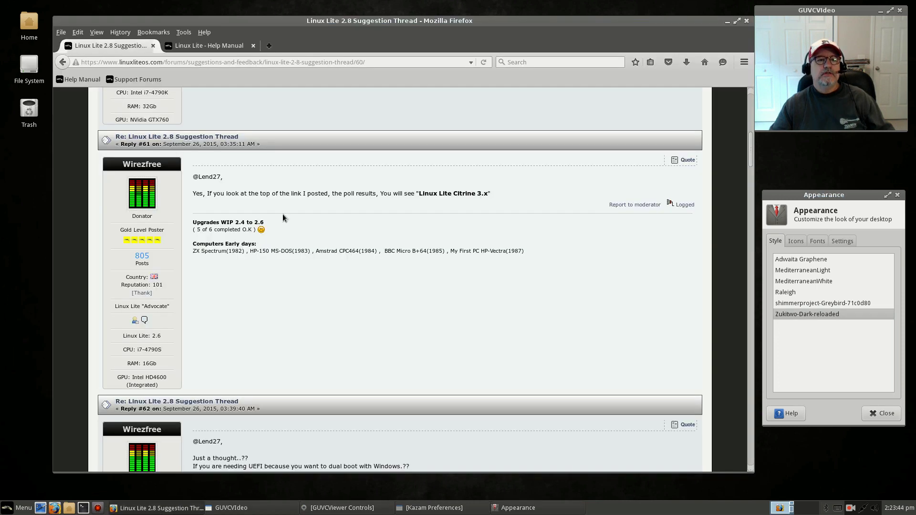
click(790, 260)
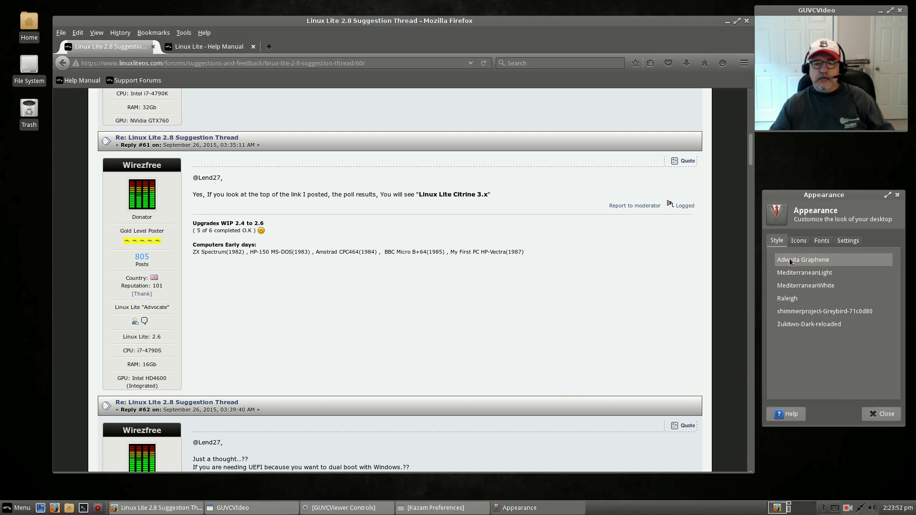
click(793, 325)
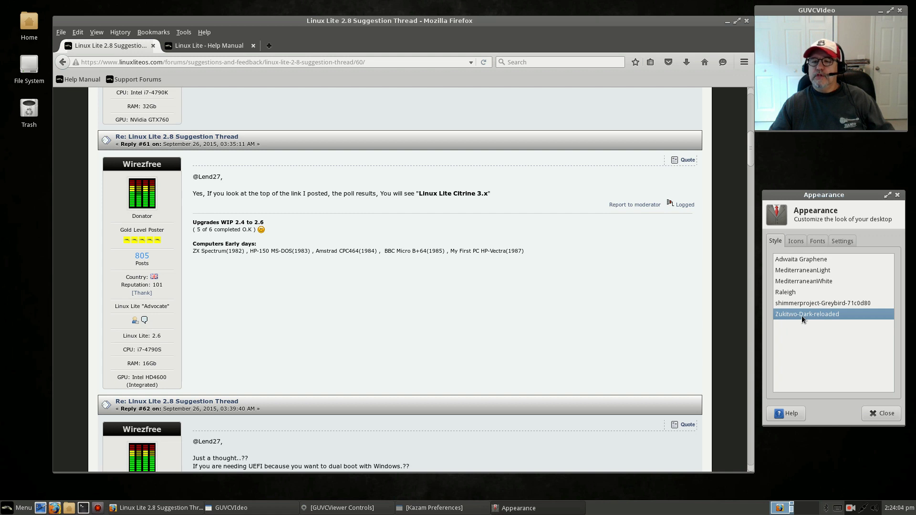
click(791, 259)
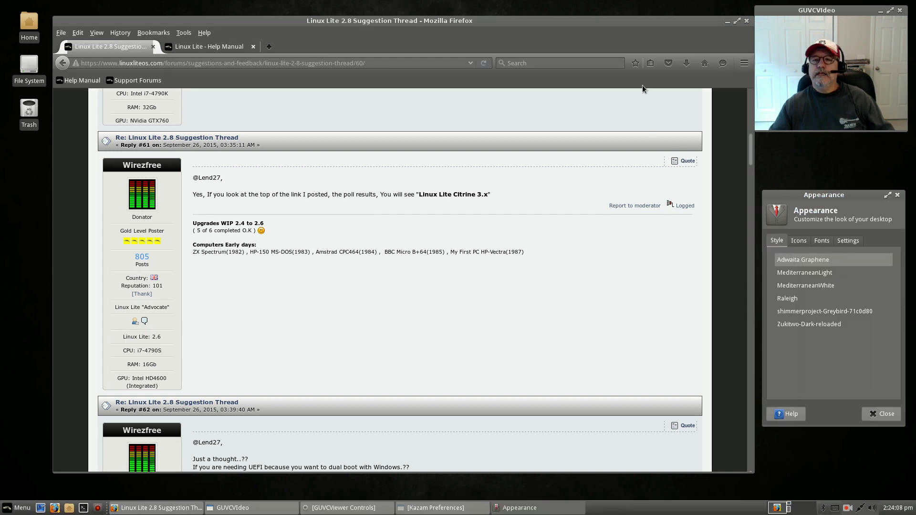